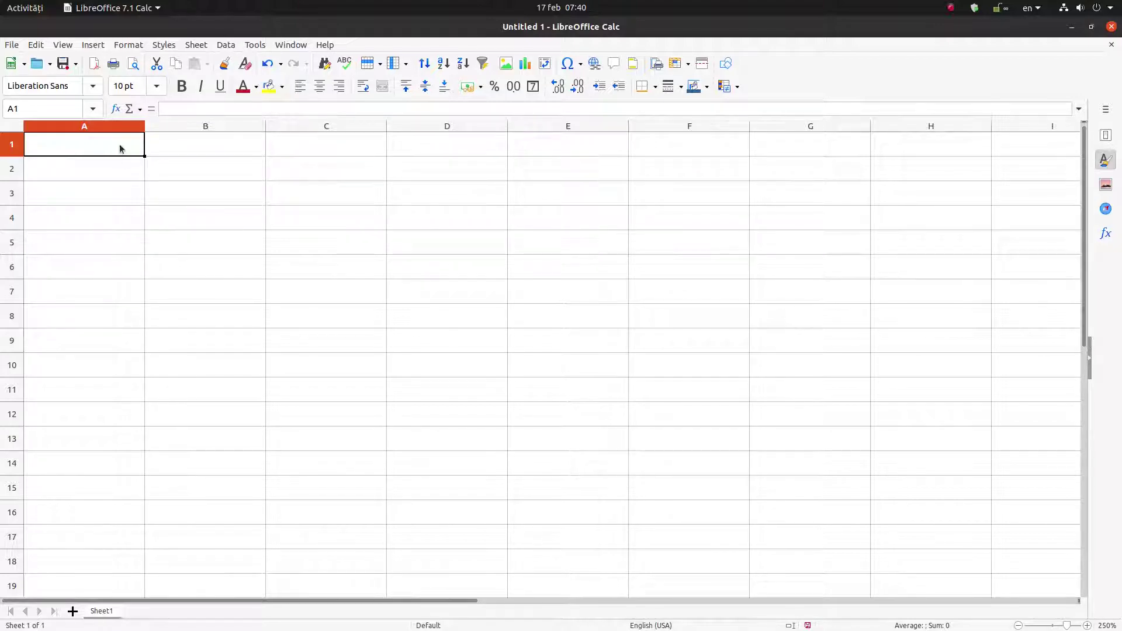
- Review the AutoCorrect Replace, Exceptions, Options and Localized Options tabs, keeping the settings
click(255, 46)
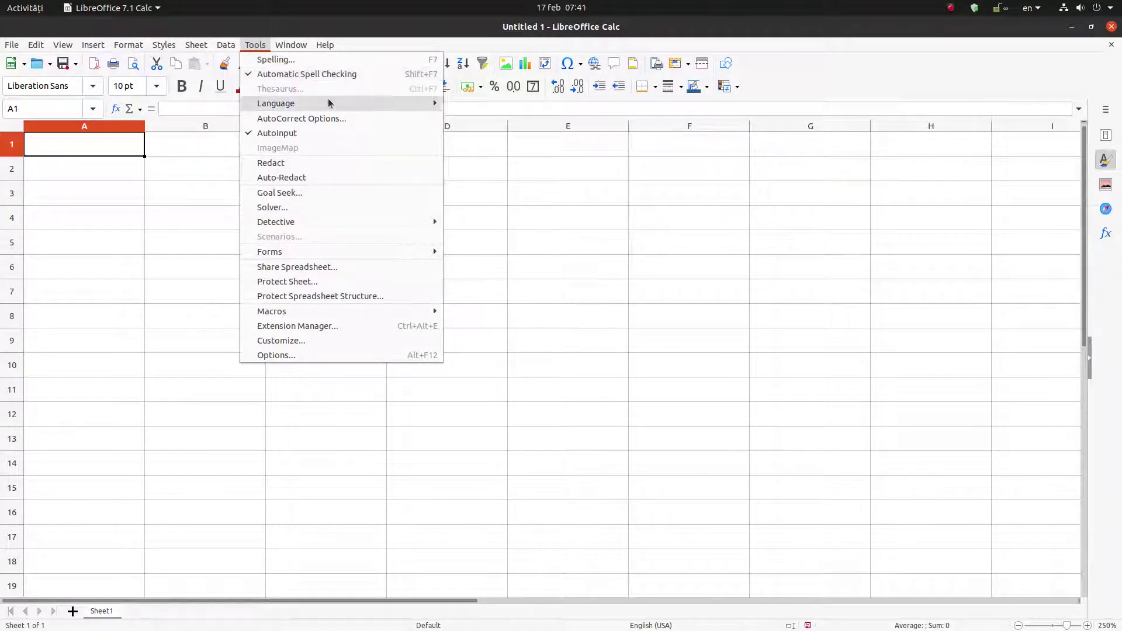
click(324, 119)
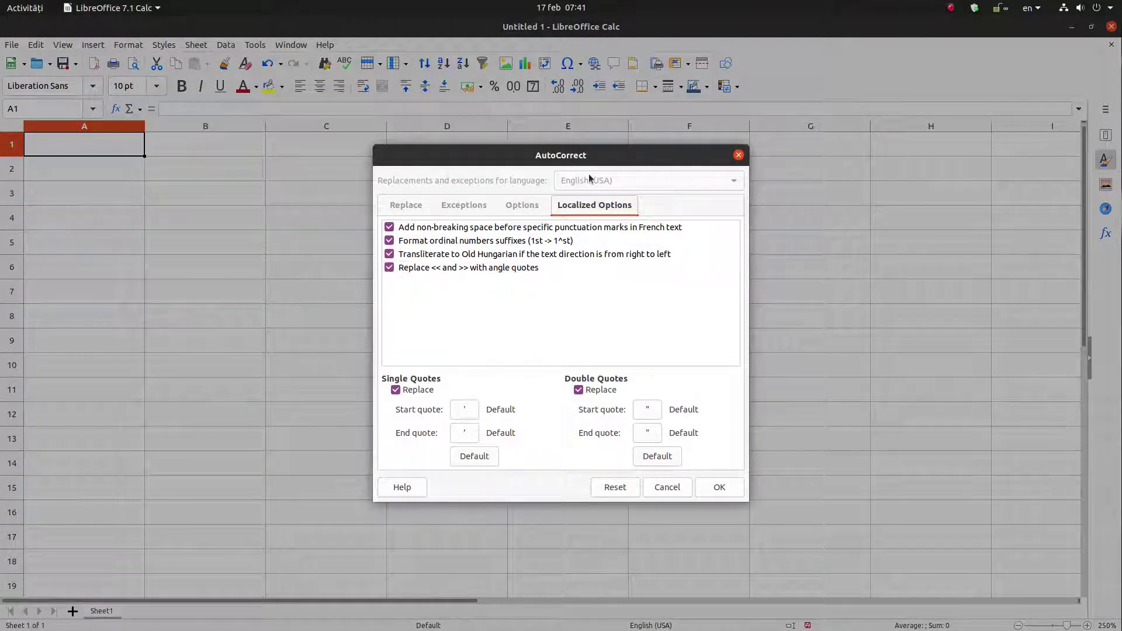
click(389, 206)
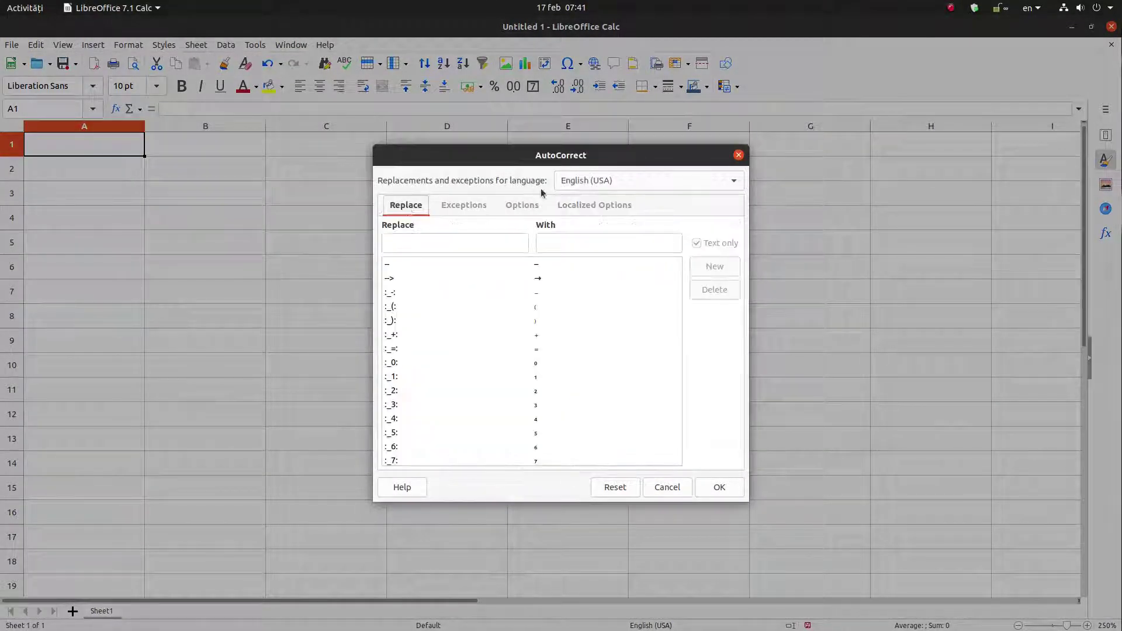
click(466, 207)
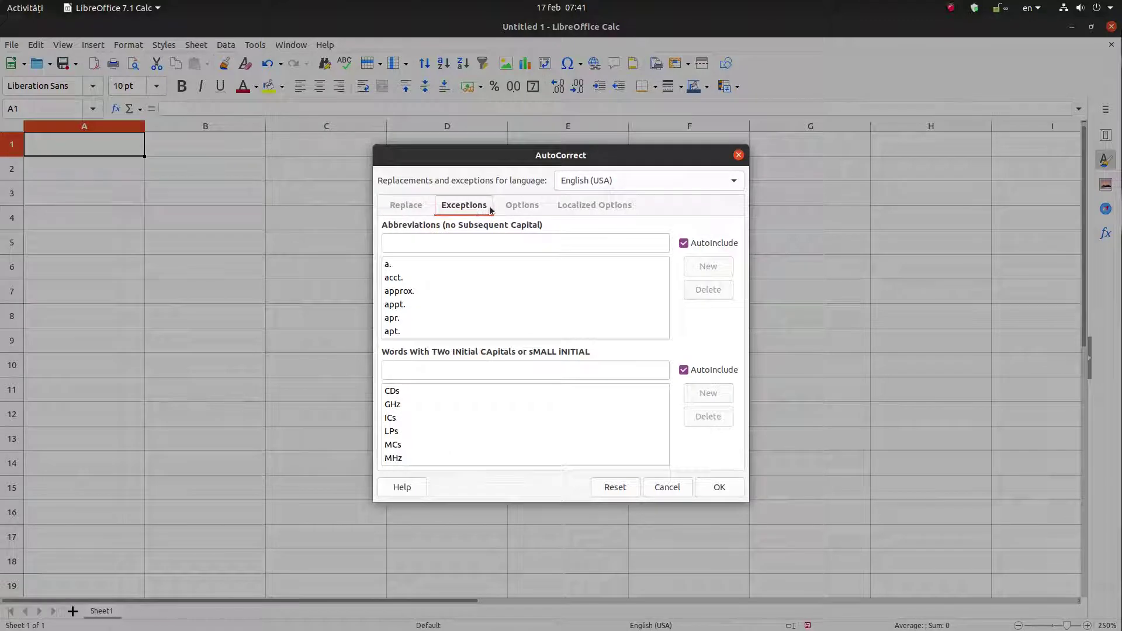
click(531, 208)
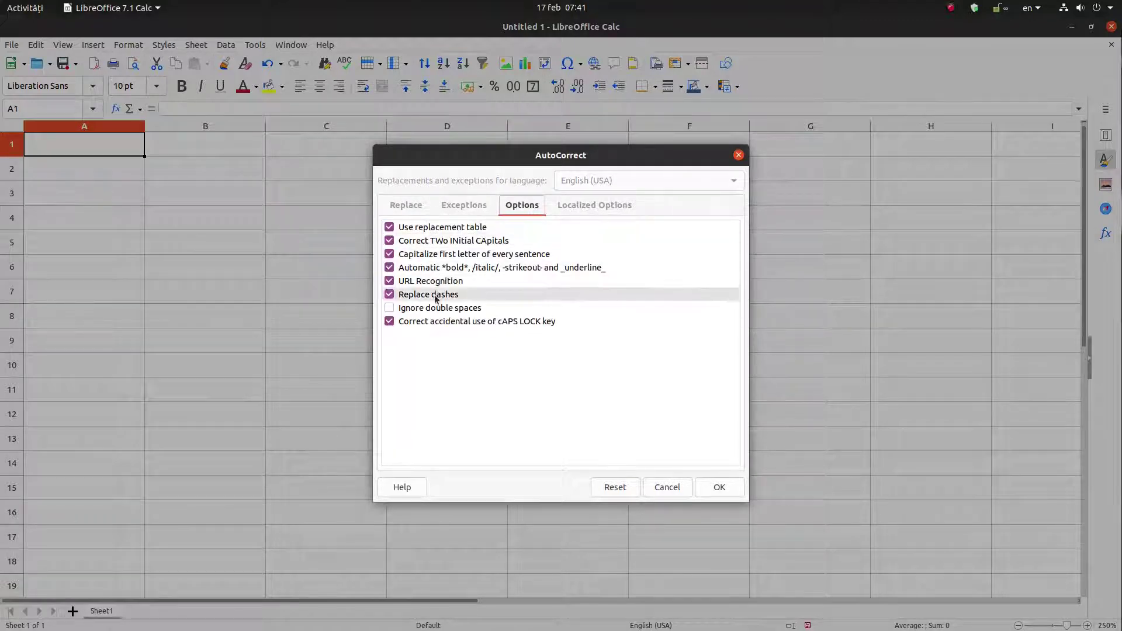
click(585, 205)
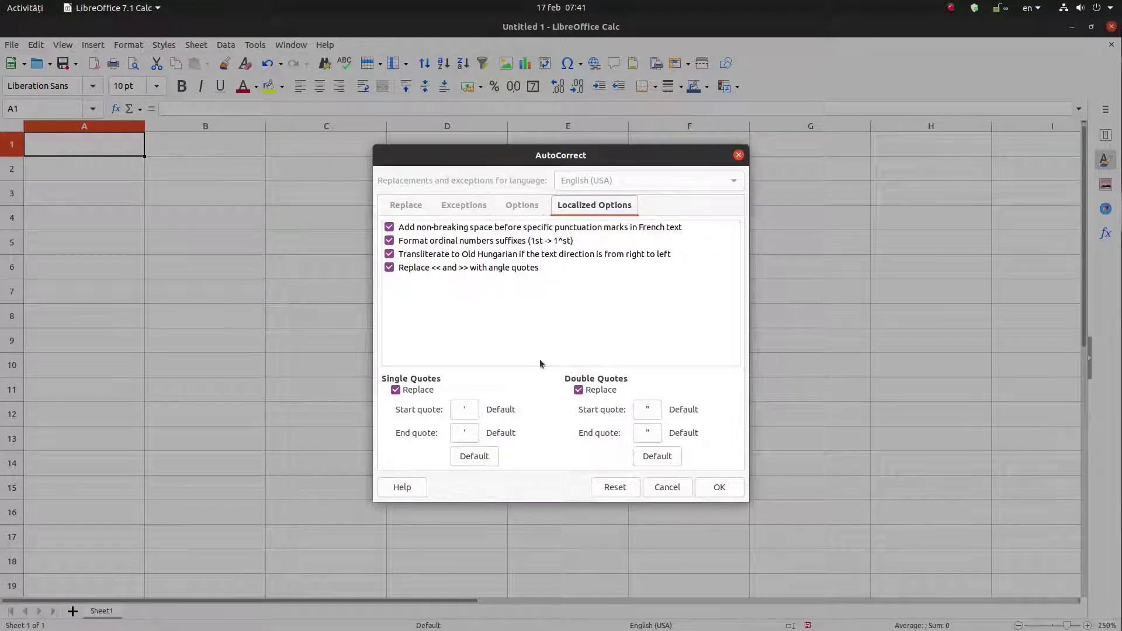
click(720, 487)
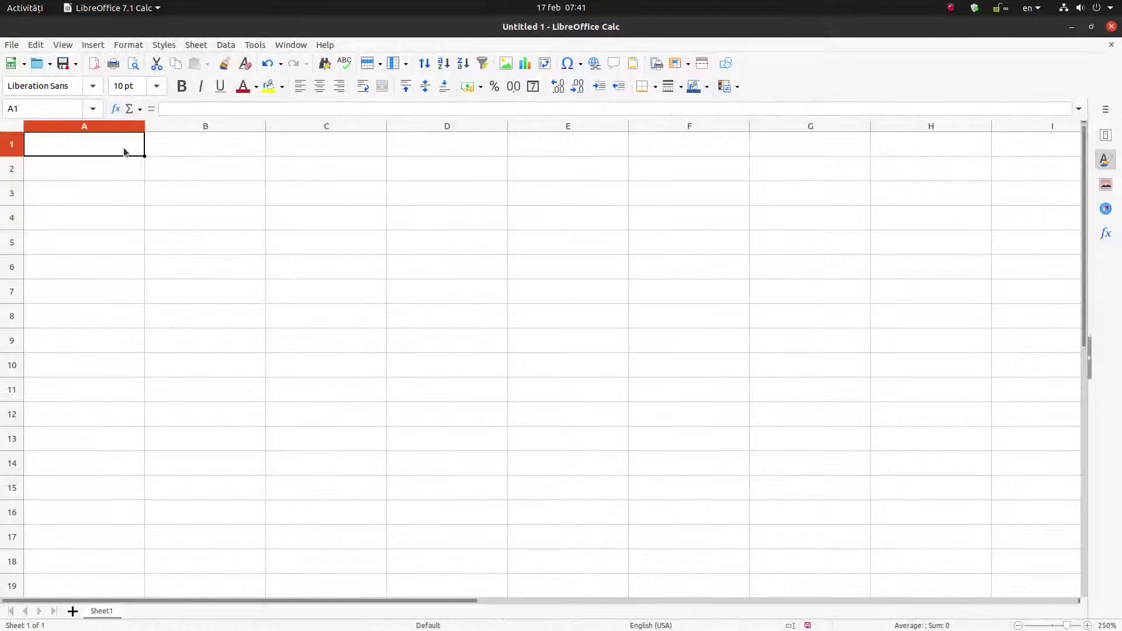
- Enter the misspelled sentence "I don't like appples" into cell A1, zooming in
text(I)
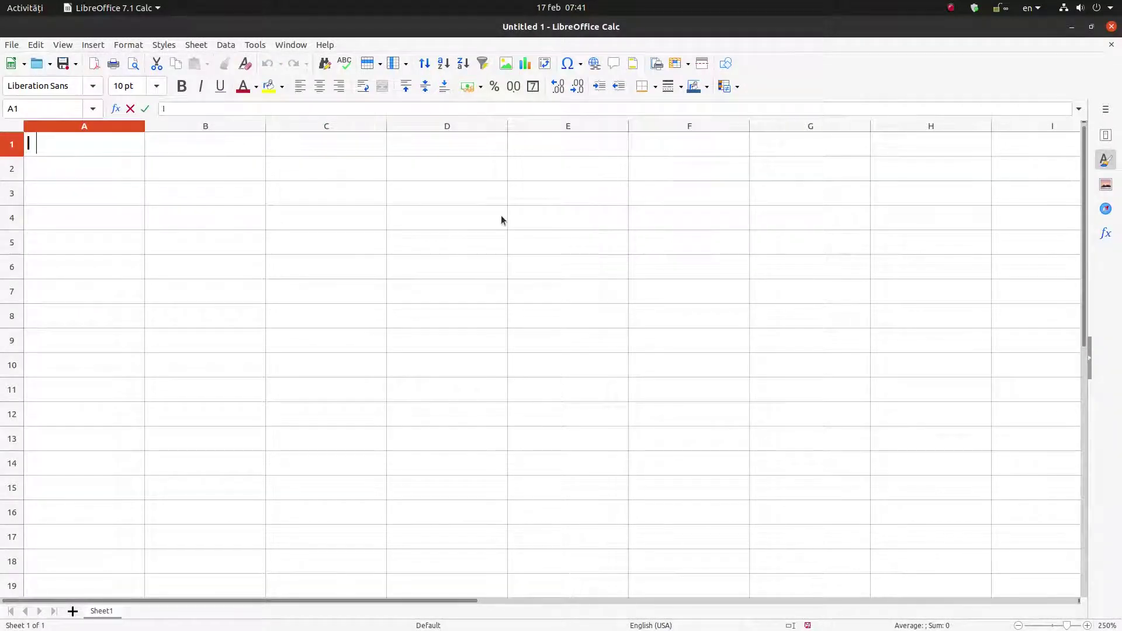
text( d)
ctrl+scroll(325, 383, up, 3)
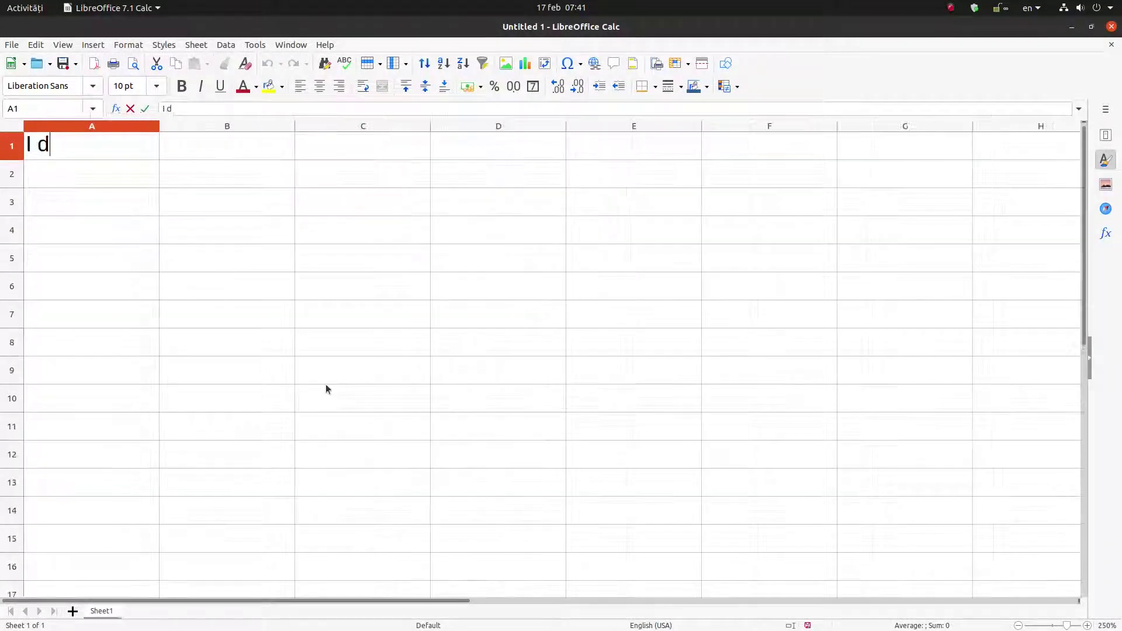
text(ont )
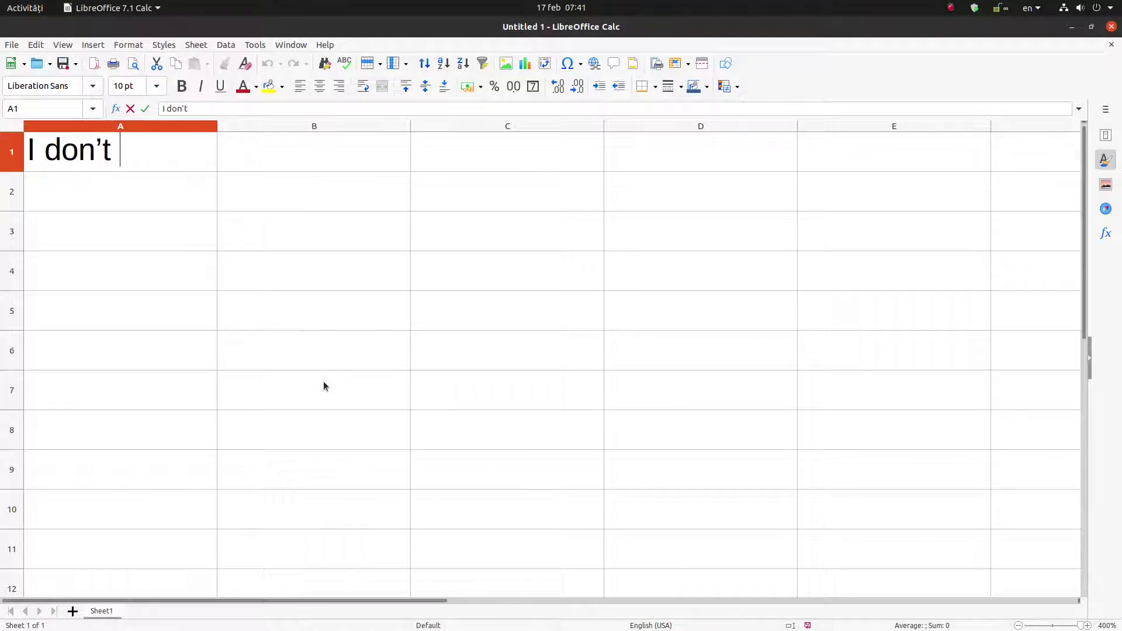
text(like )
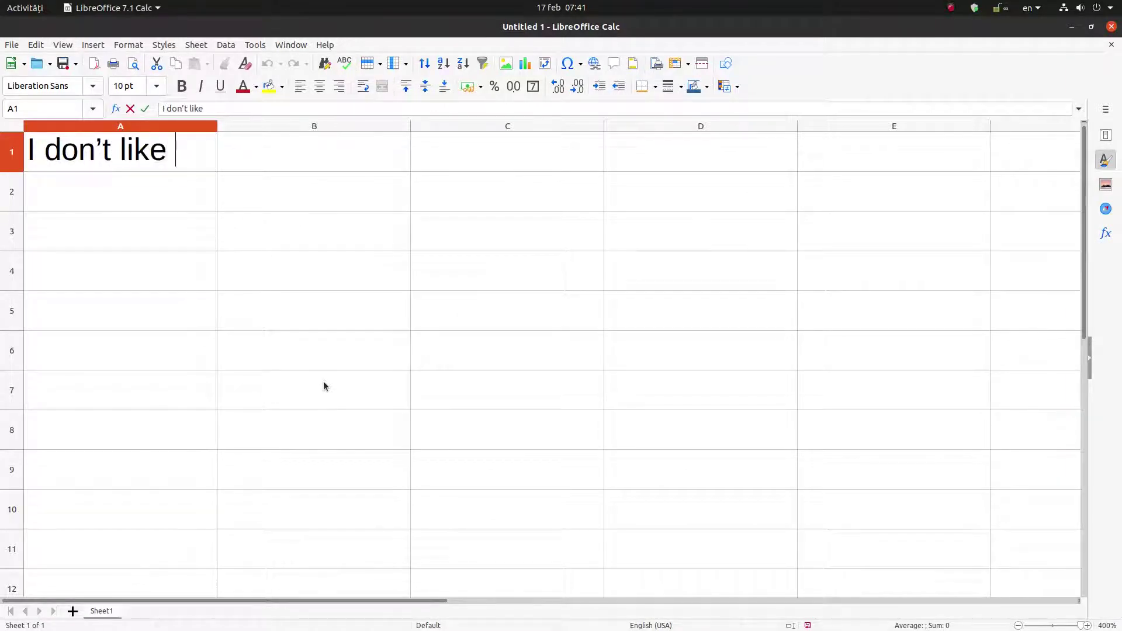
text(apple)
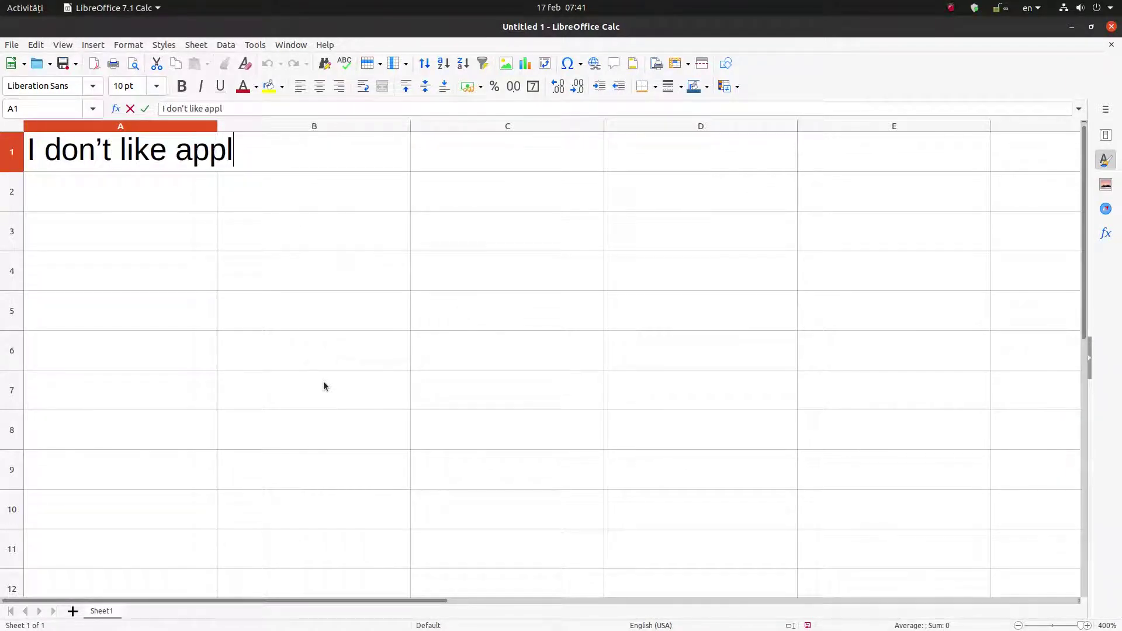
key(BackSpace)
key(BackSpace)
text(ples)
key(Return)
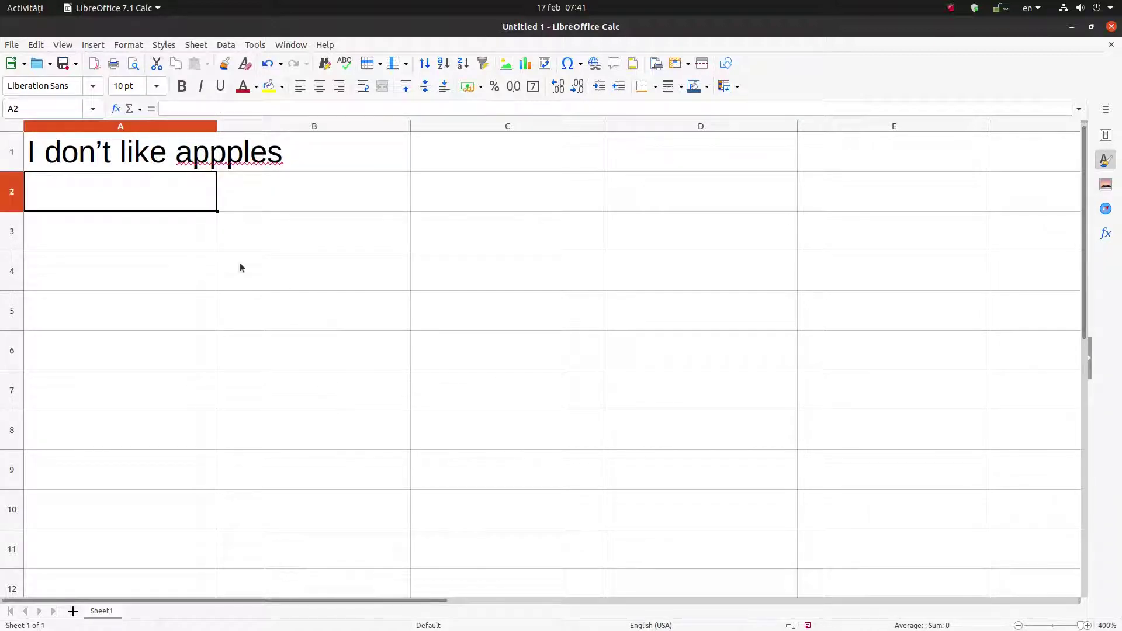
click(89, 163)
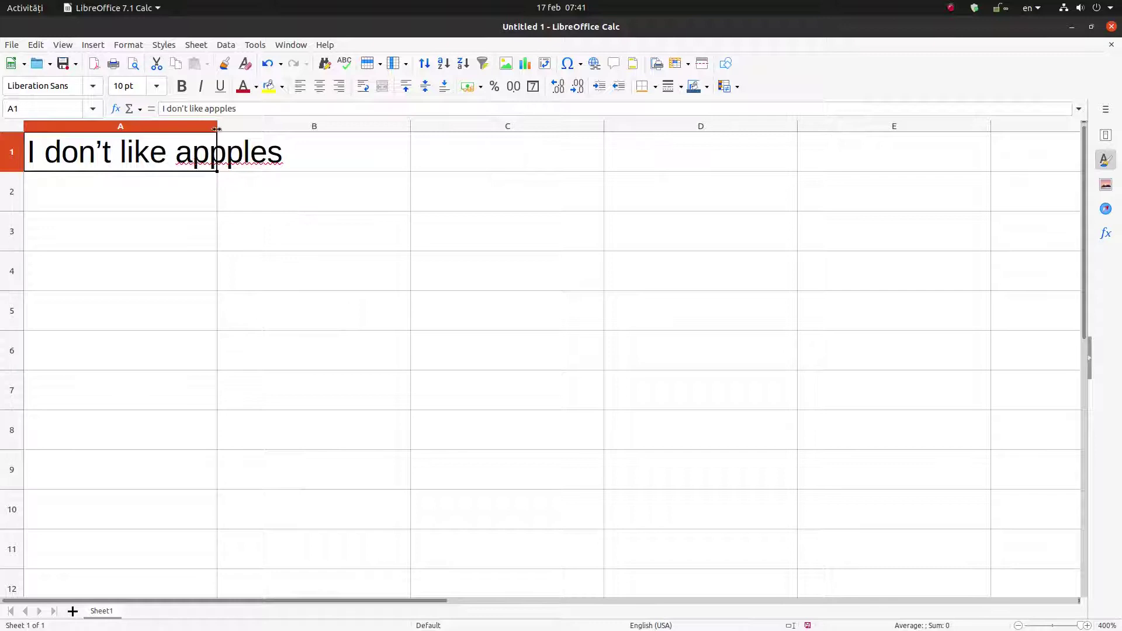
- Run a sheet spelling check that corrects "appples" to "apples" in A1
click(255, 45)
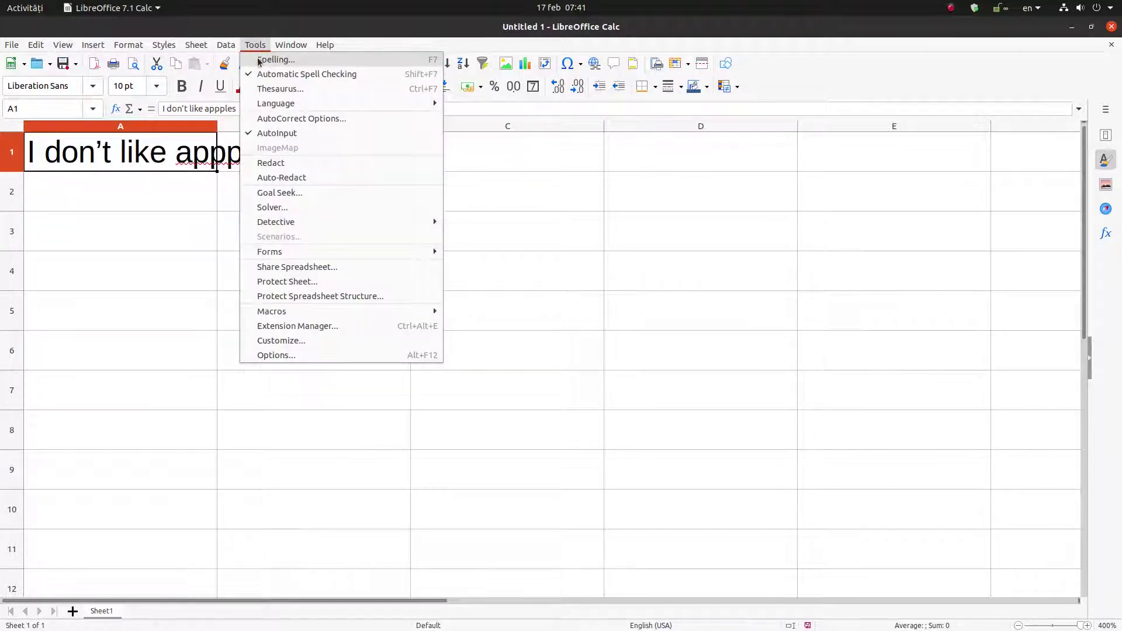
click(259, 61)
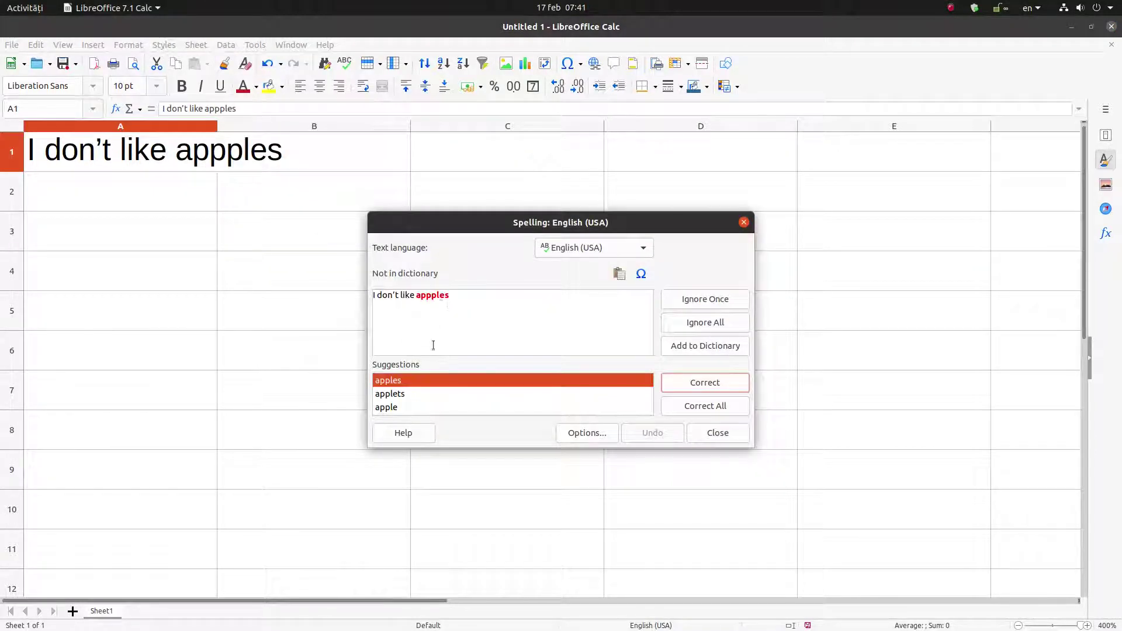
click(688, 381)
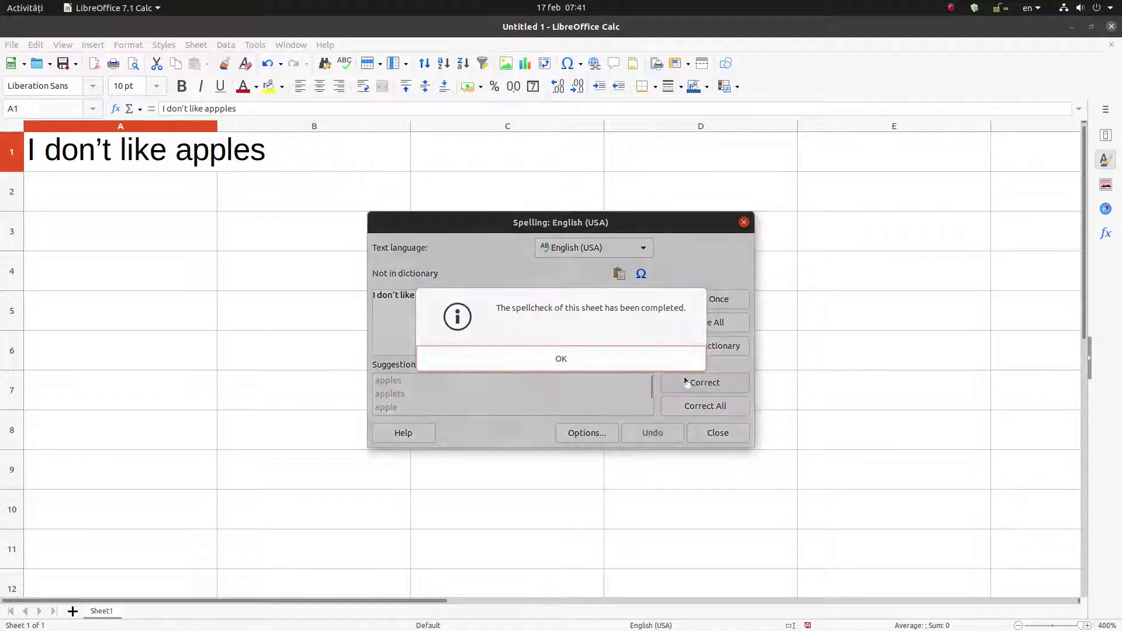
click(544, 364)
click(708, 433)
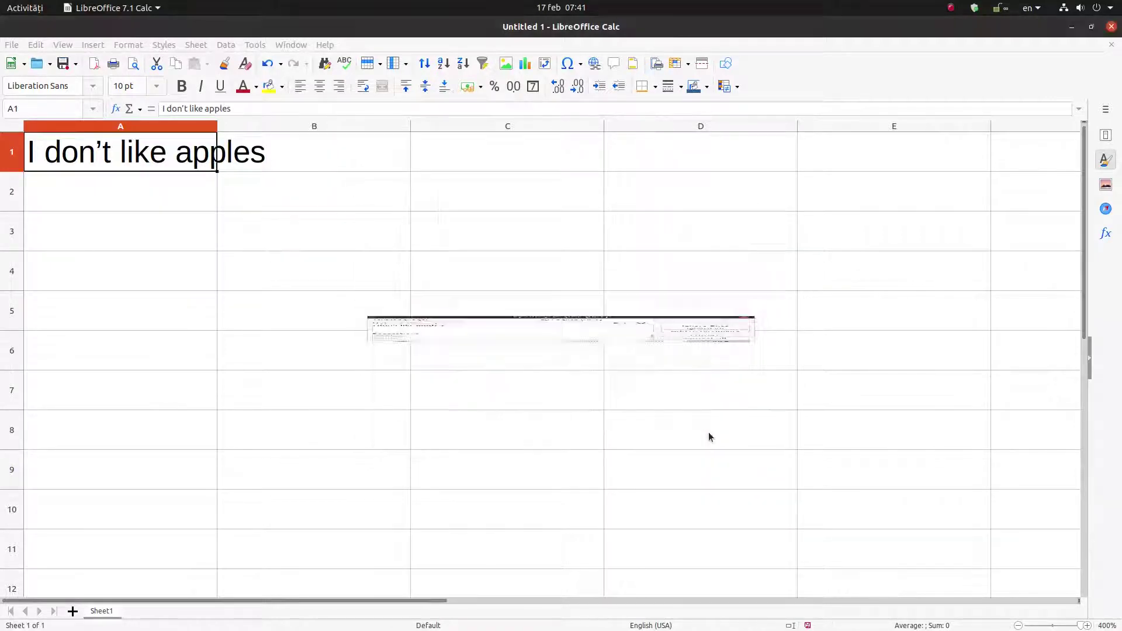
click(183, 191)
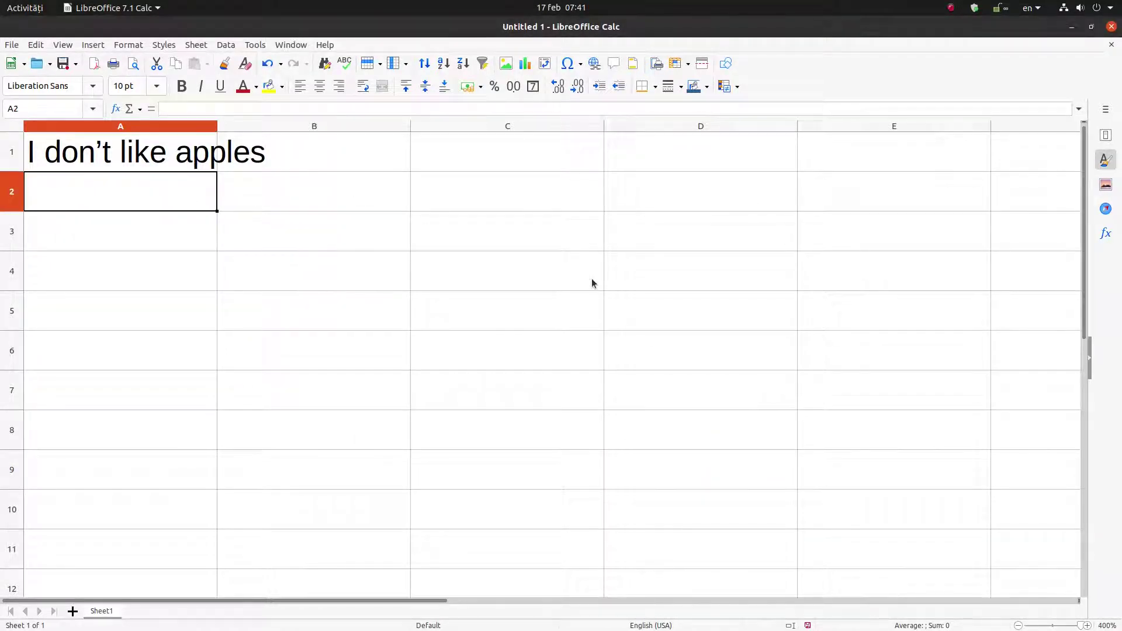
- Type "I saww youu commingg" into cell A2 and reselect it
text(I sa)
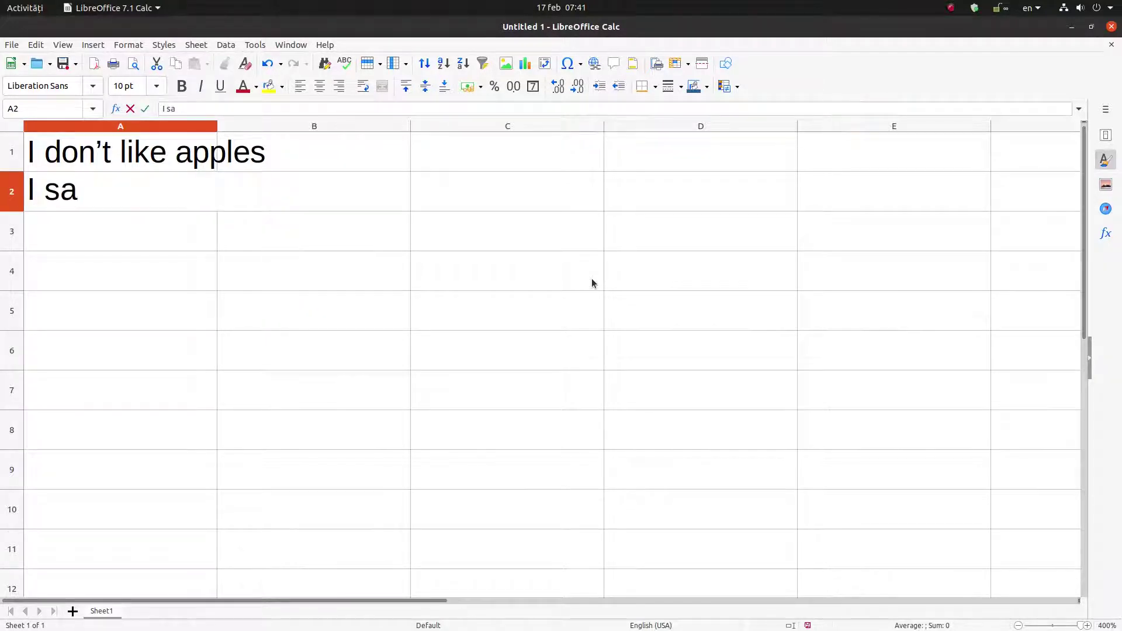
text(ww )
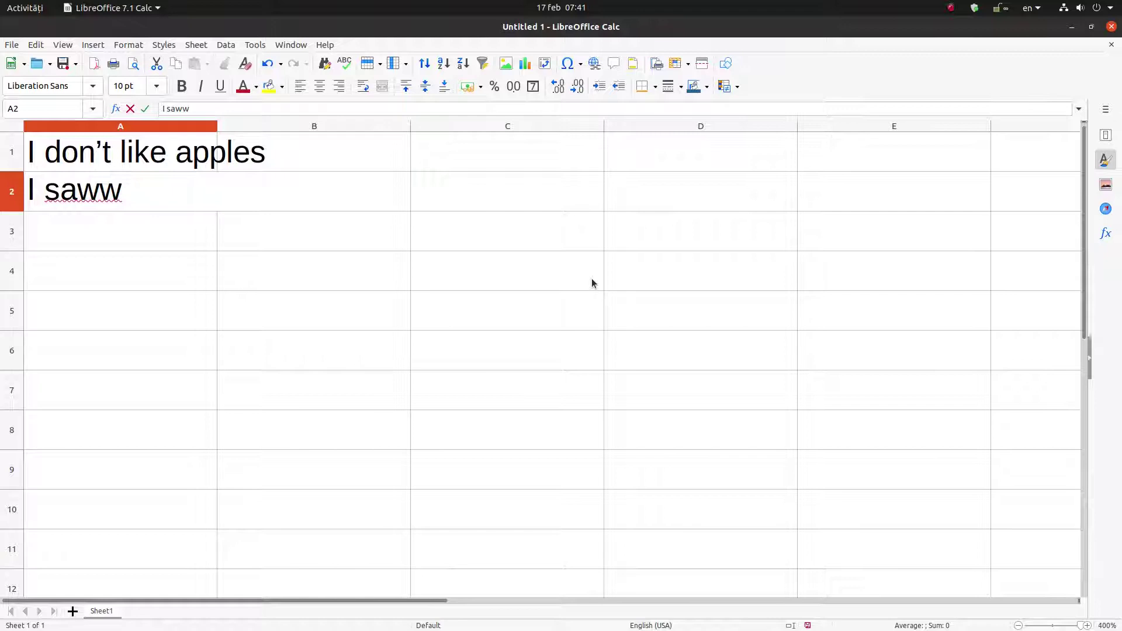
text(t)
key(BackSpace)
text(youu )
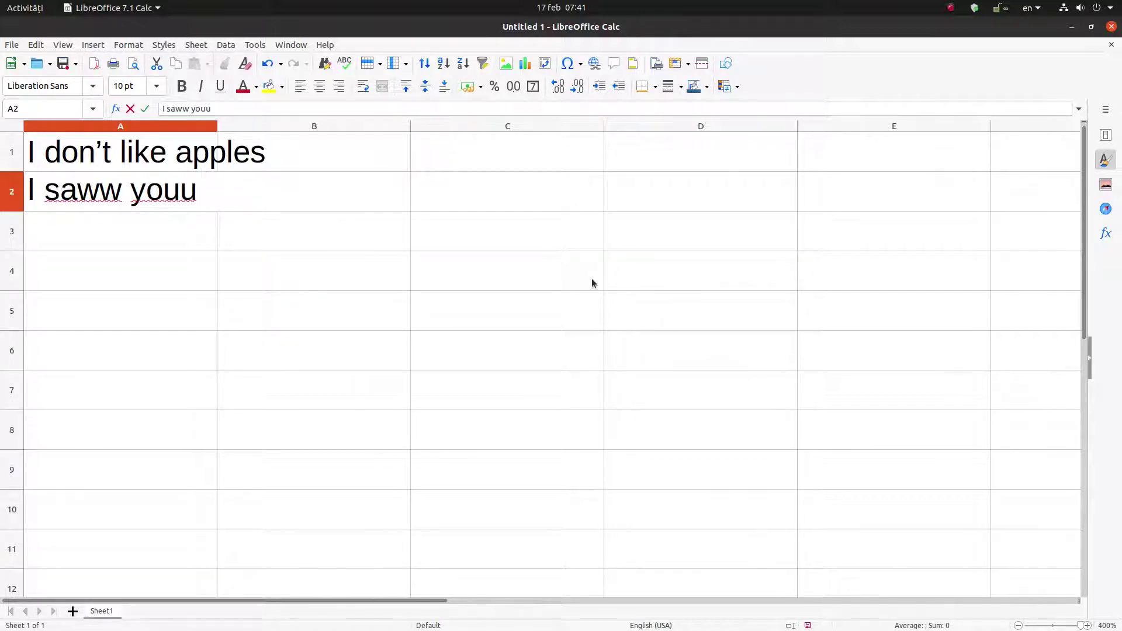
text(commingg)
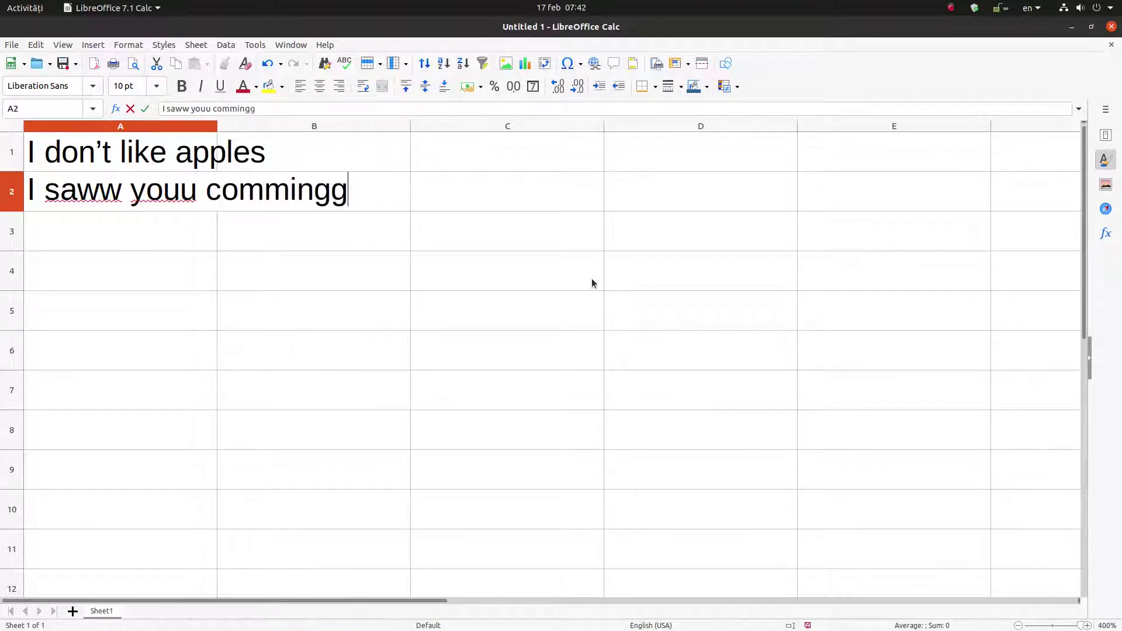
key(Return)
click(183, 199)
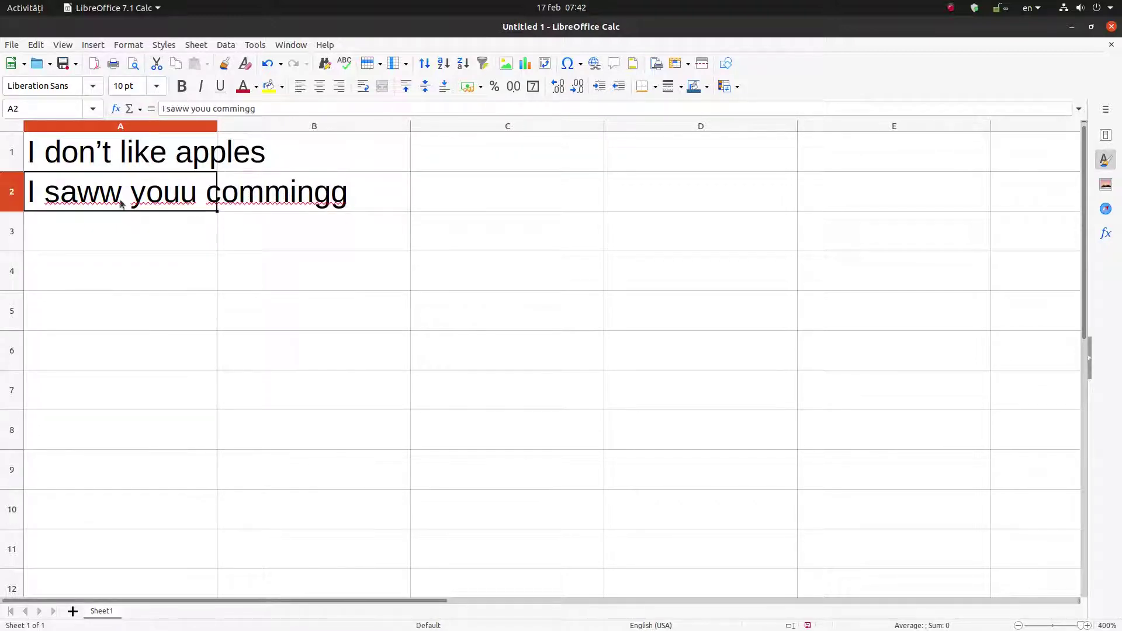
- Spell-check the sheet, replacing saww with saw, youu with you, commingg with coming
click(255, 45)
click(275, 59)
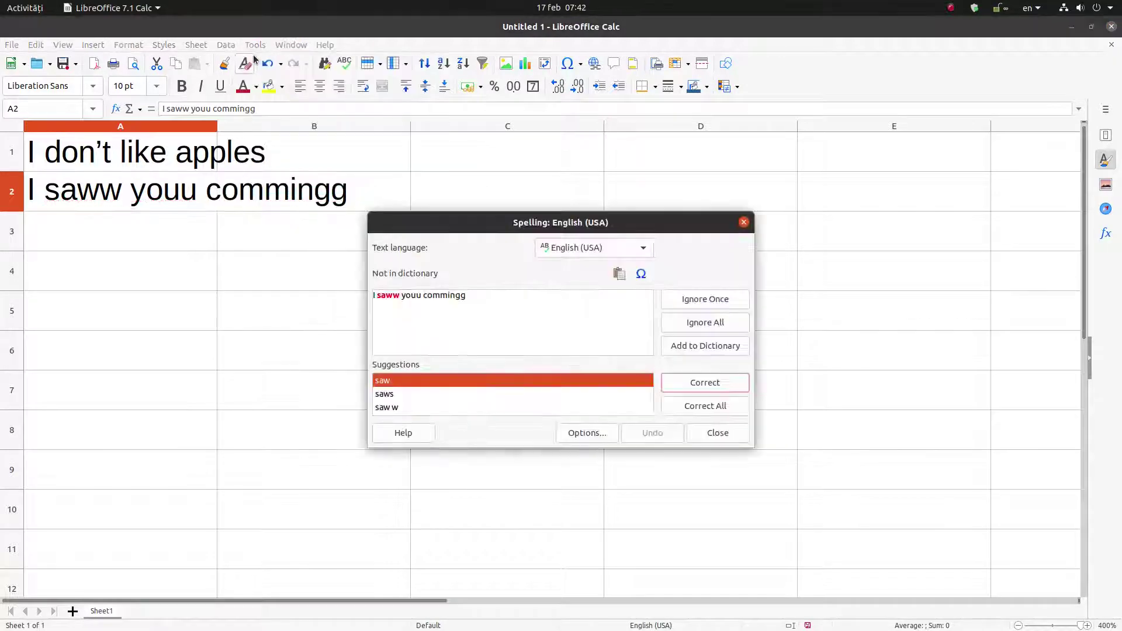
click(681, 388)
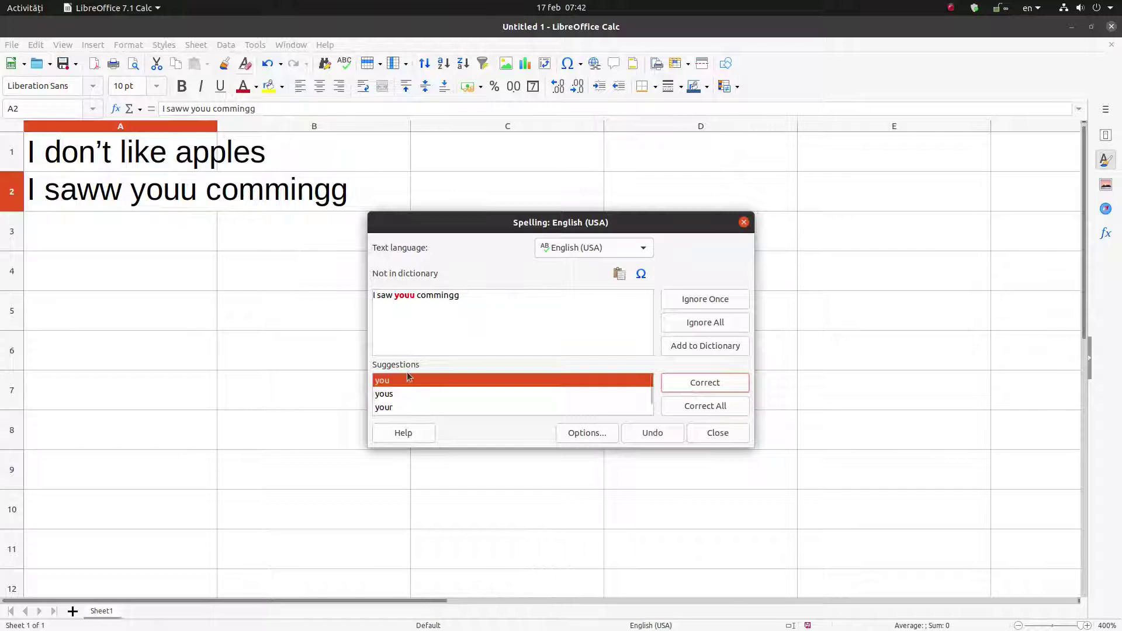
click(678, 383)
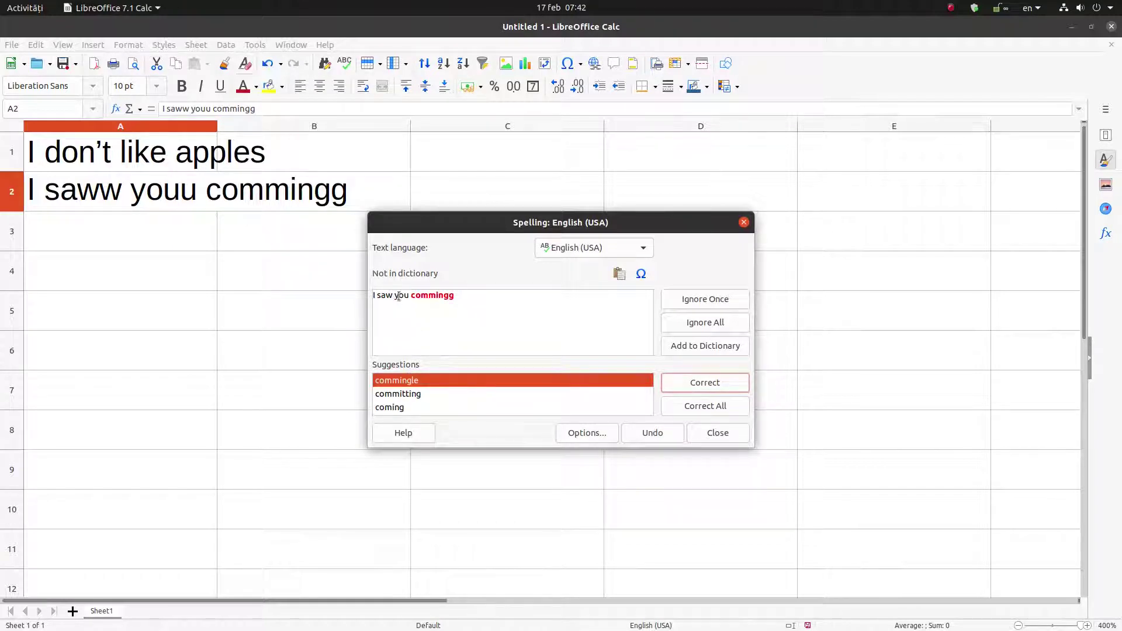
click(402, 409)
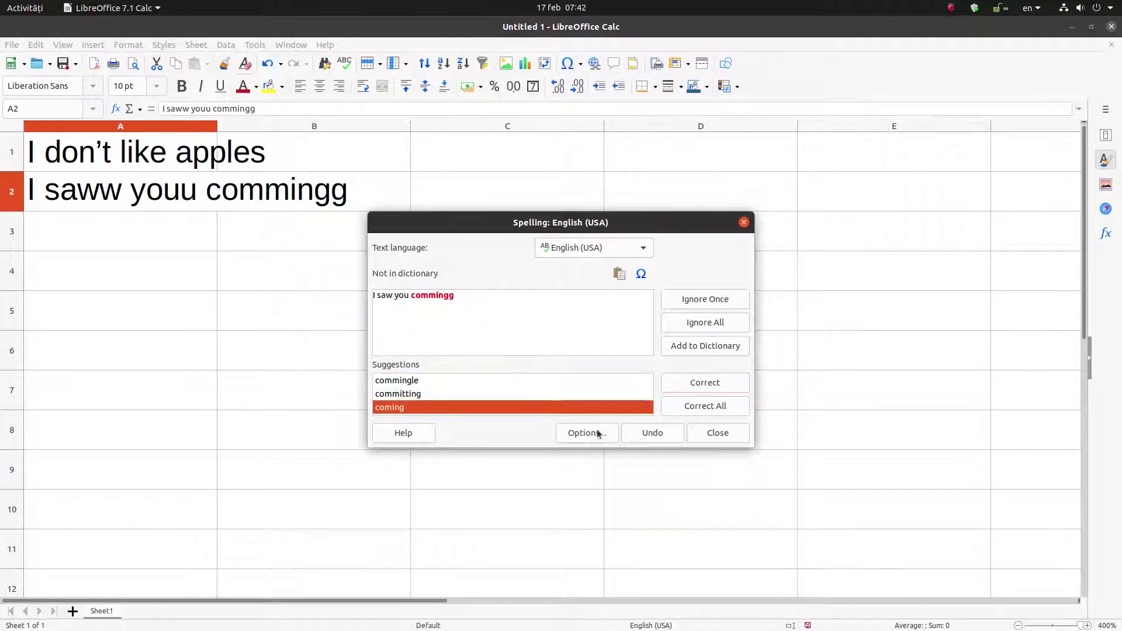
click(676, 381)
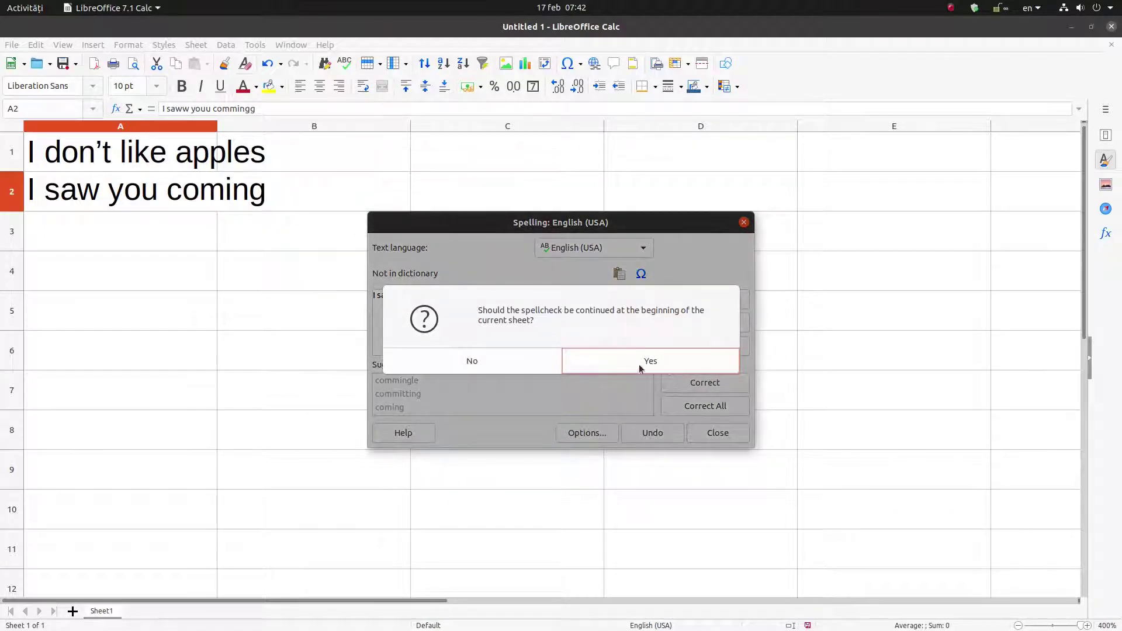
- Continue the check from the sheet start, then close the Spelling dialog and review A2
click(640, 367)
click(506, 366)
click(718, 432)
click(181, 231)
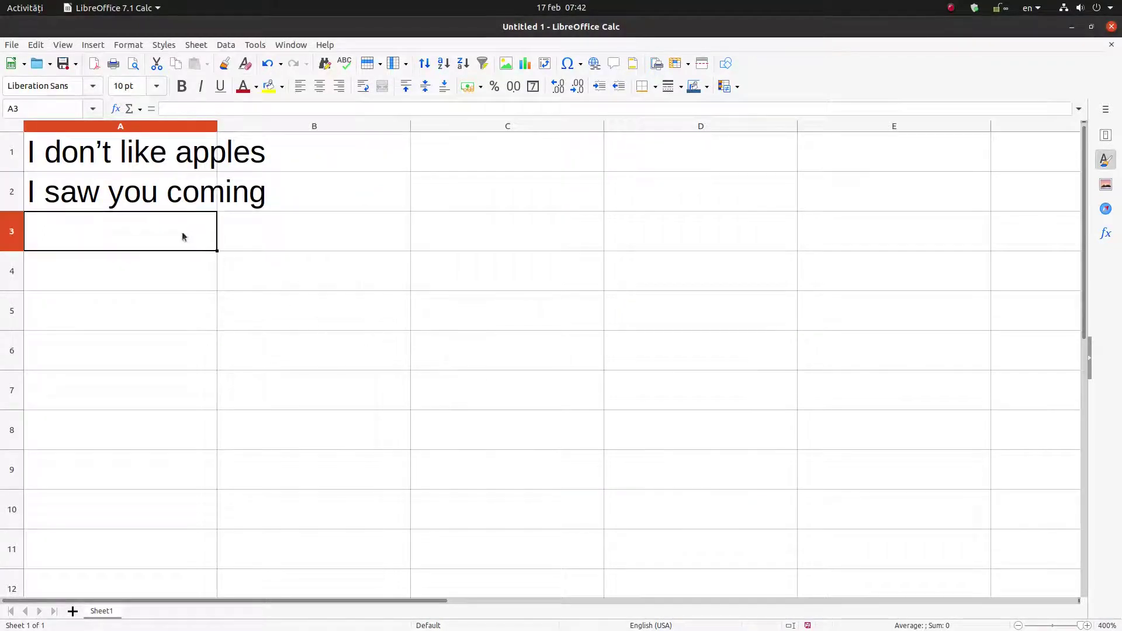
click(162, 209)
- Type "Whatt are you dooing?" into cell A3
click(168, 226)
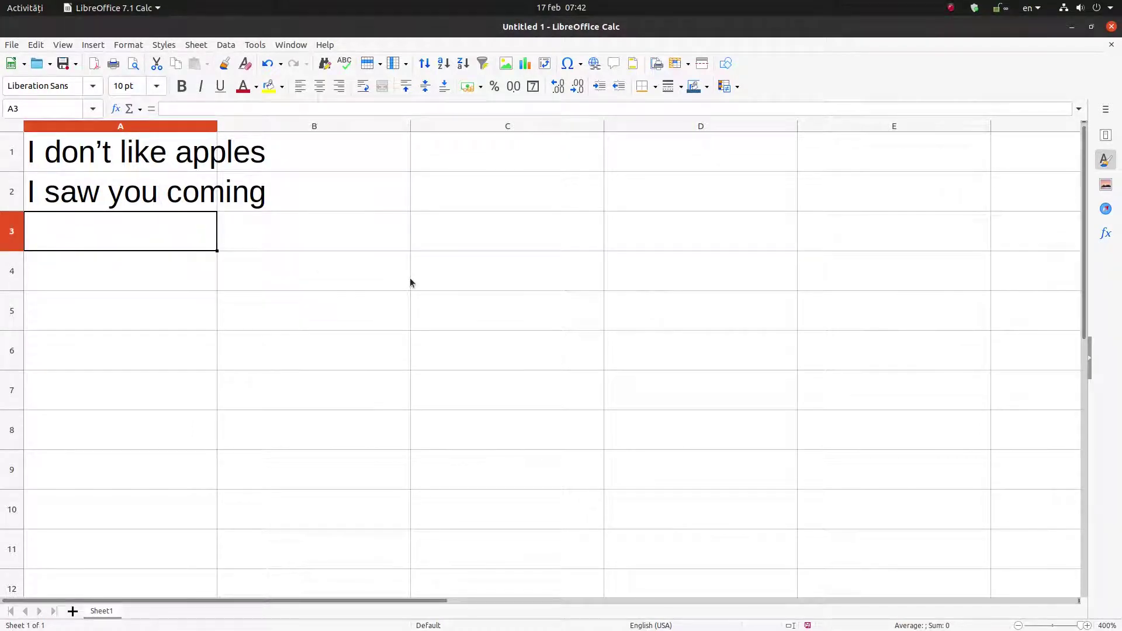
text(What)
key(BackSpace)
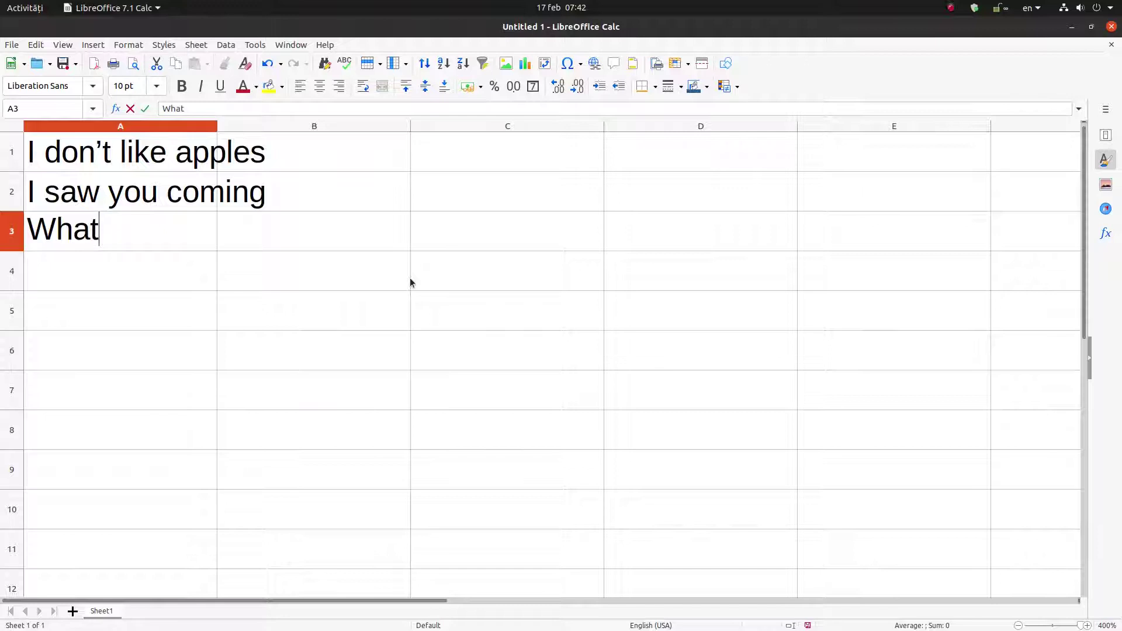
text(t are )
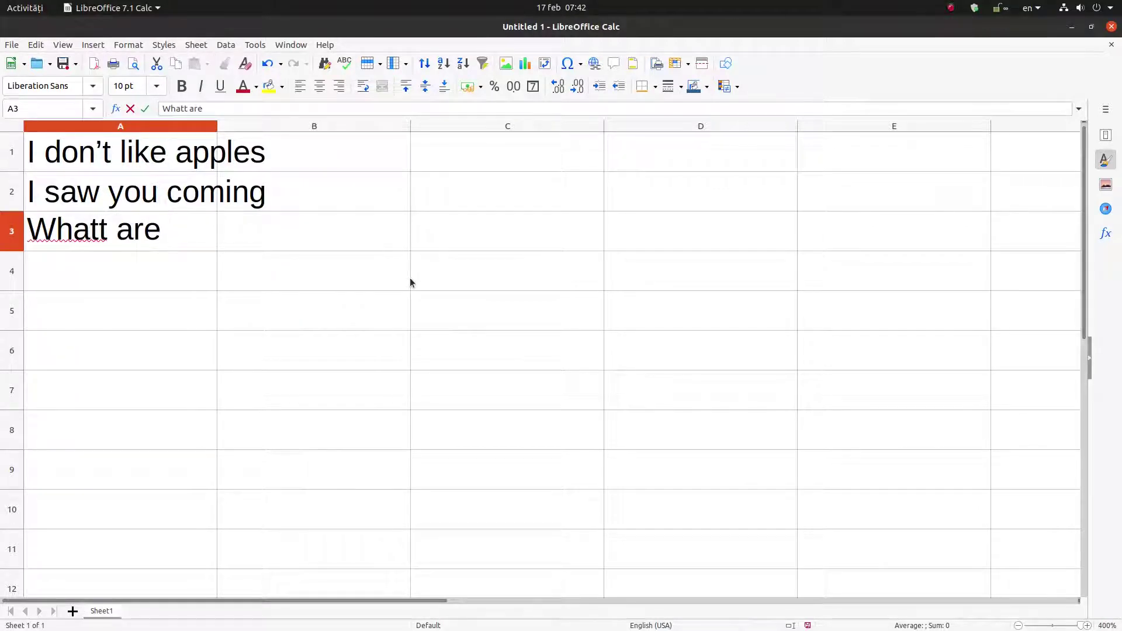
text(you dooing)
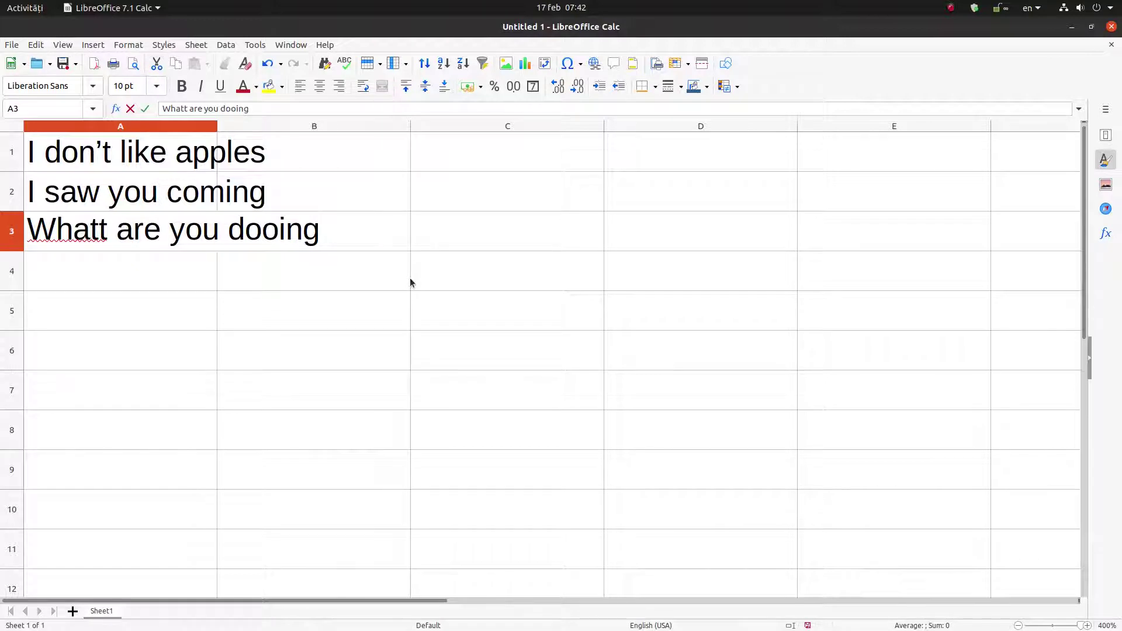
text(?)
key(Return)
click(148, 237)
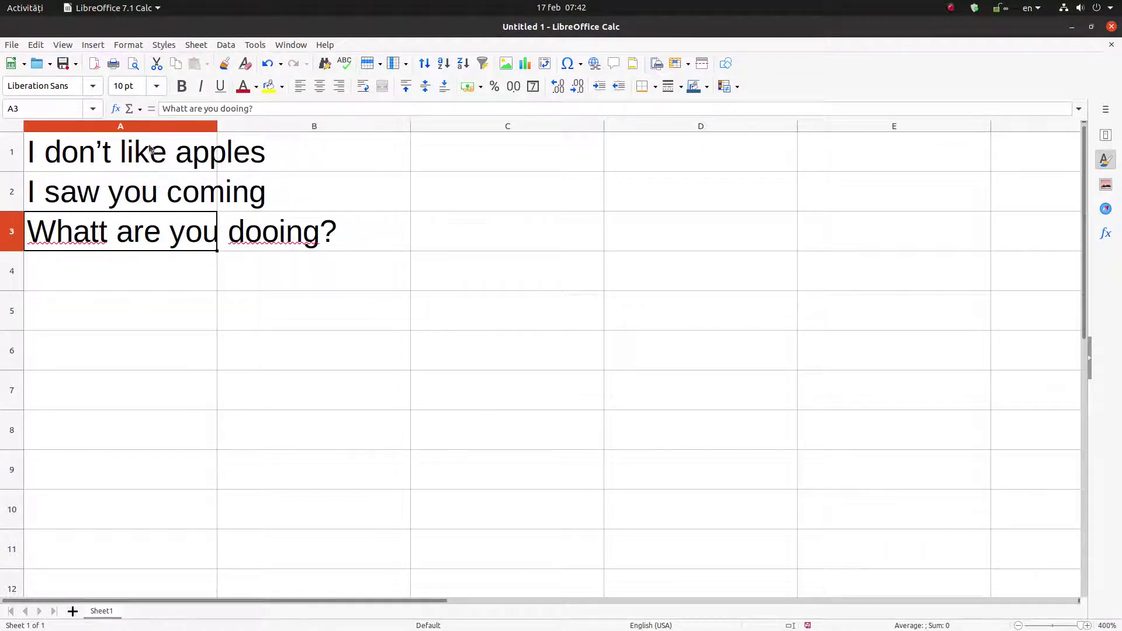
- Fix A3 via spelling suggestions: Whatt to What and dooing to doing
right_click(73, 243)
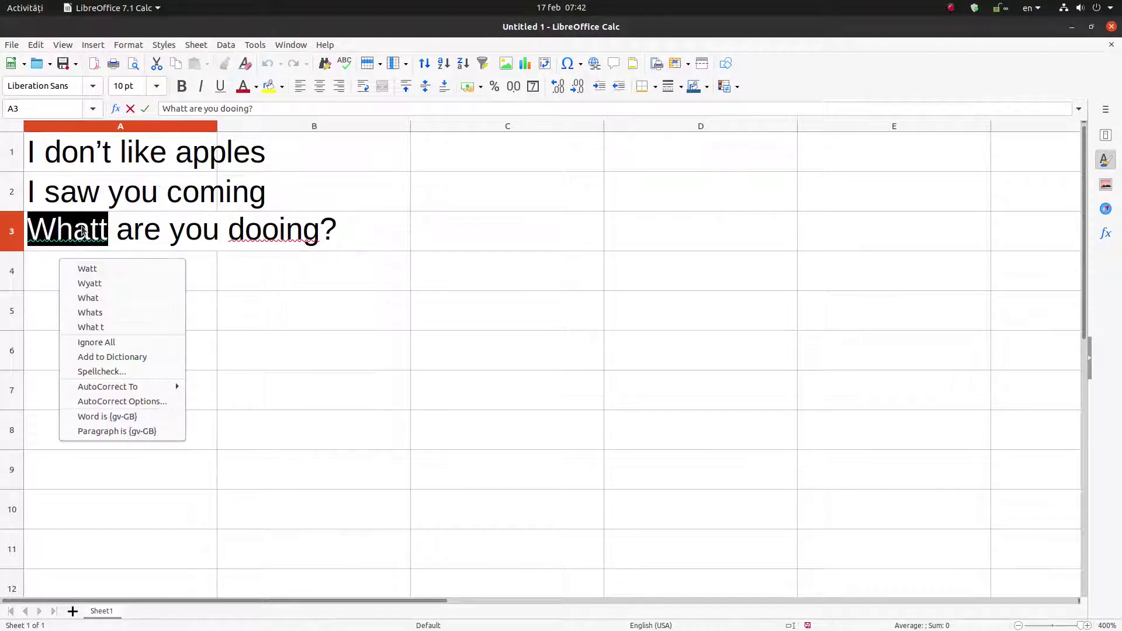
click(88, 298)
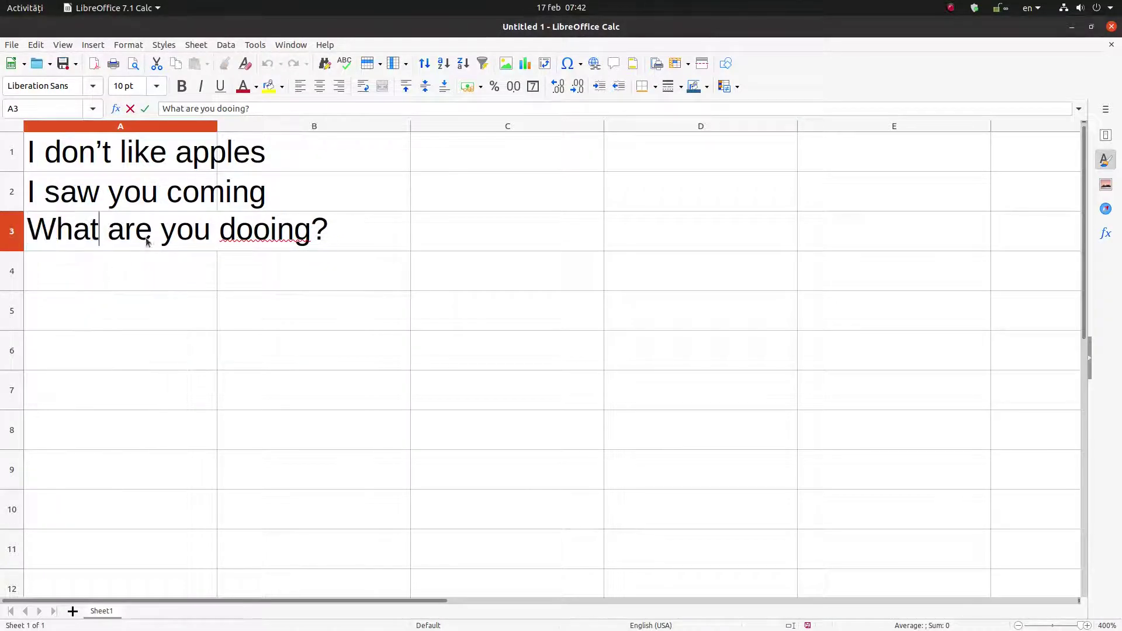
right_click(261, 241)
click(271, 283)
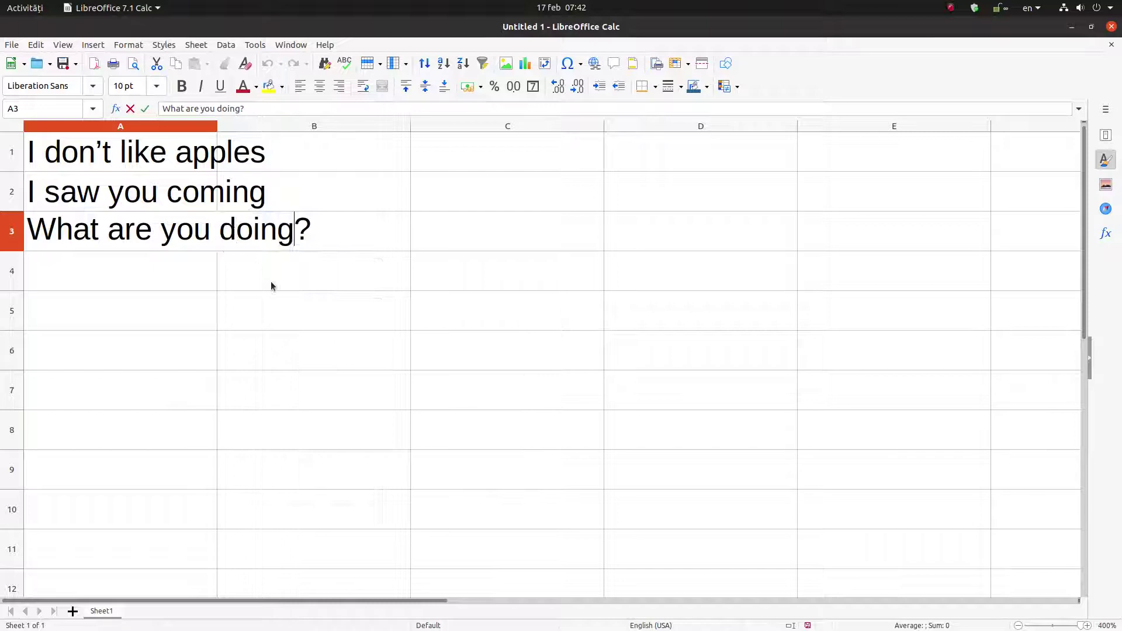
- Auto-fit column A's width to its longest sentence
click(139, 272)
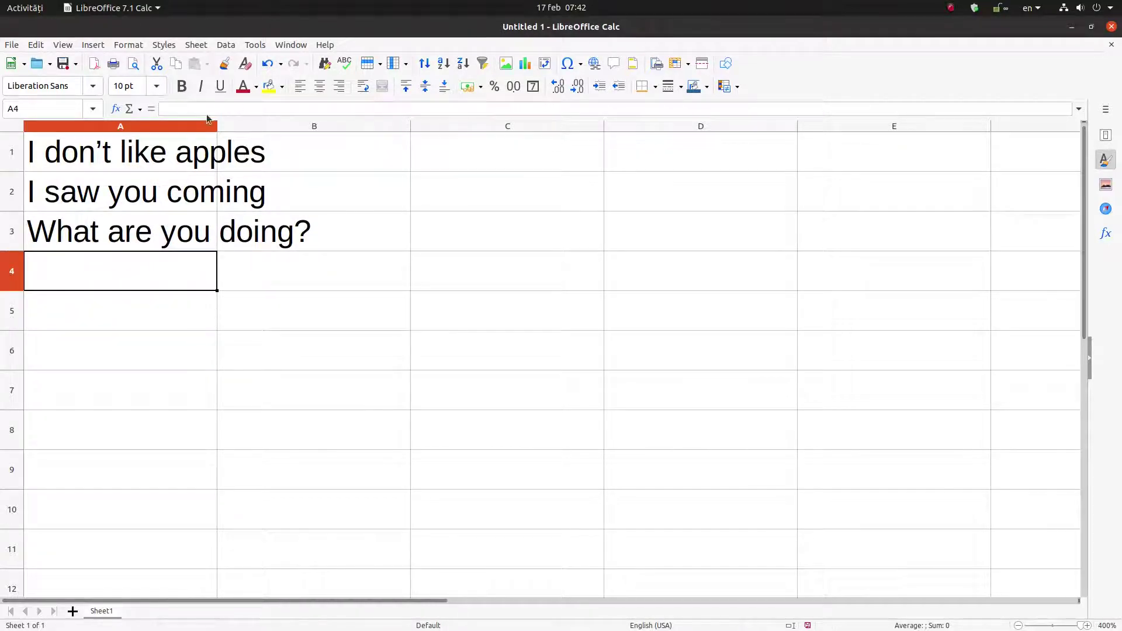
click(219, 126)
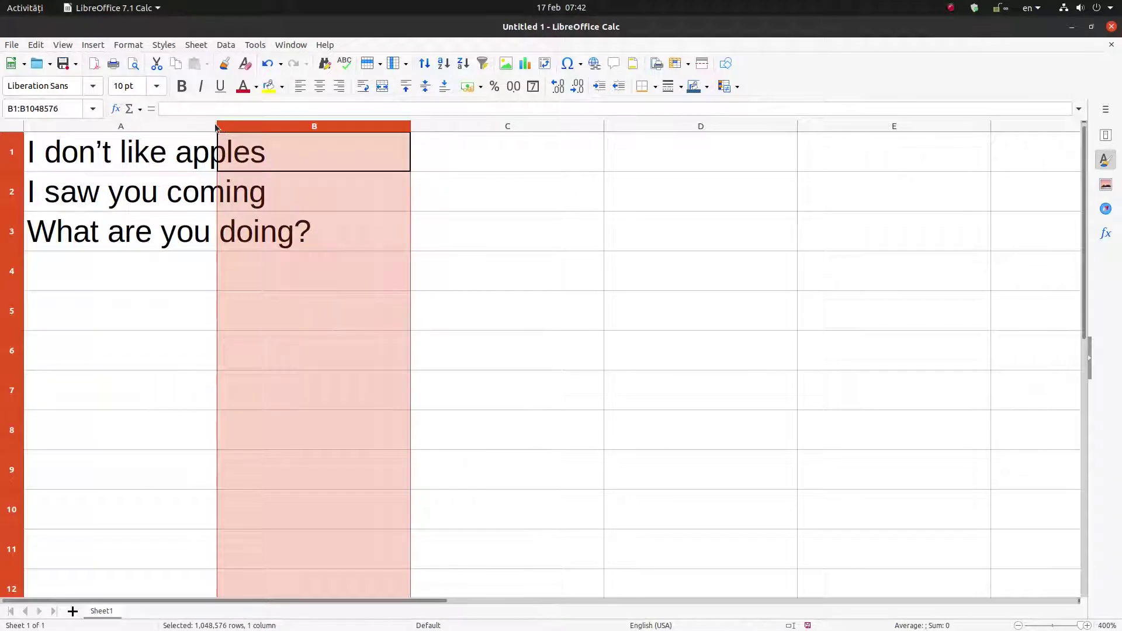
double_click(216, 123)
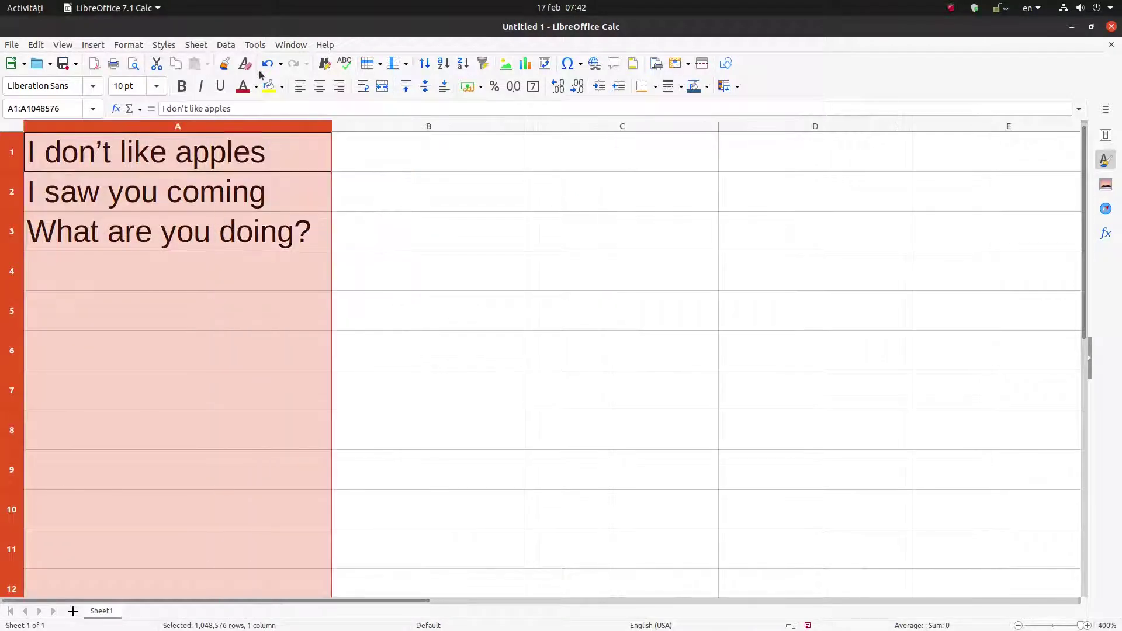
click(255, 45)
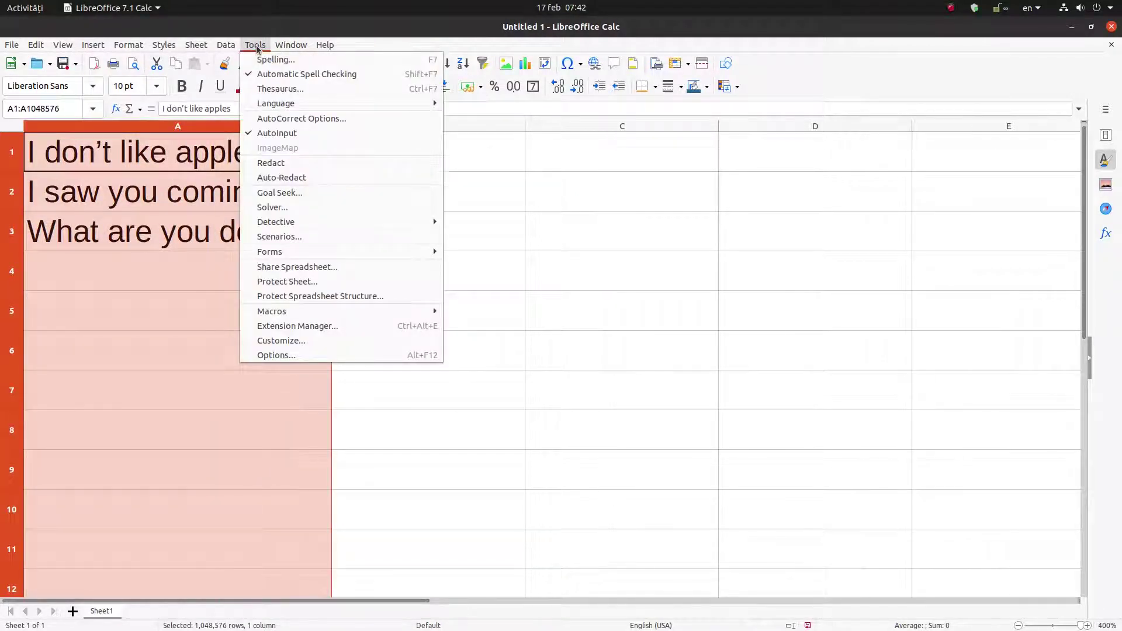
click(265, 118)
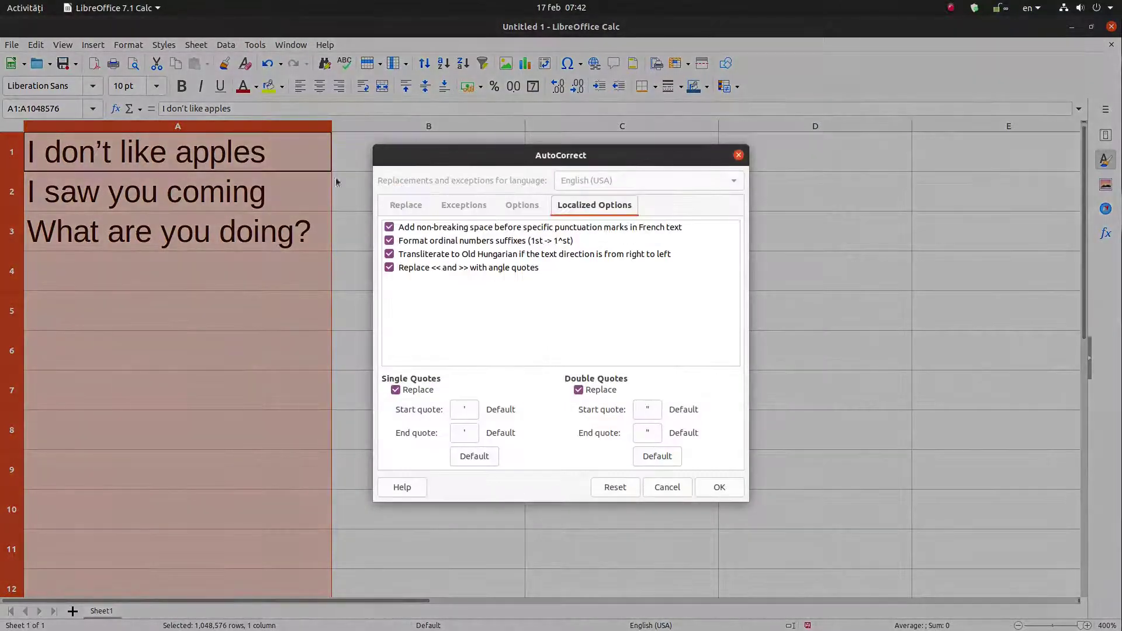
click(402, 205)
scroll(521, 297, down, 10)
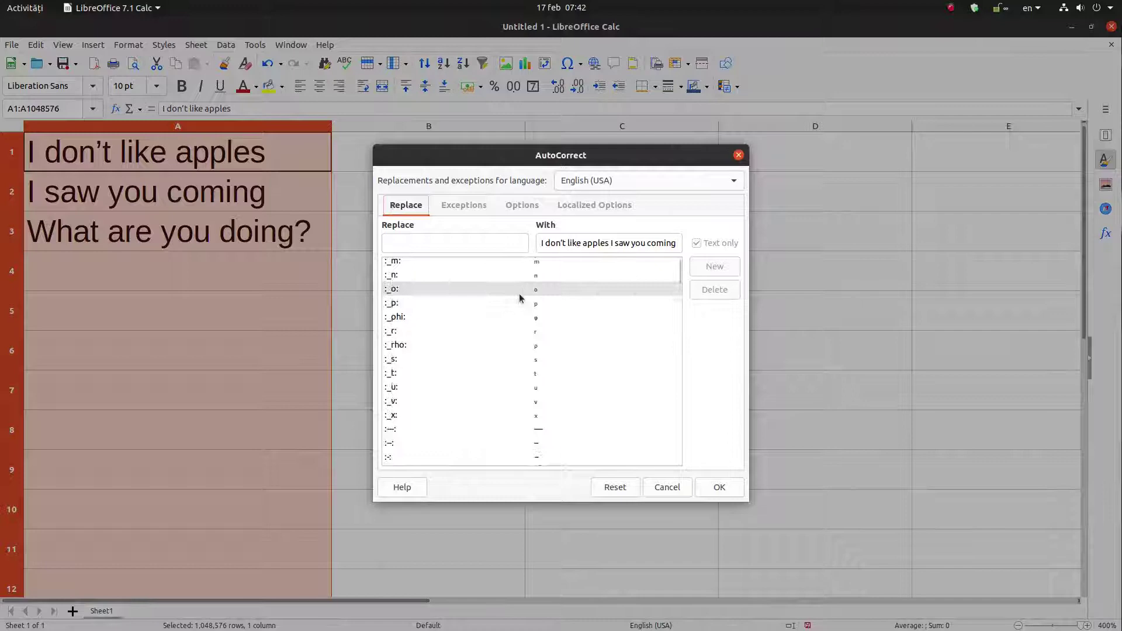
scroll(520, 298, up, 10)
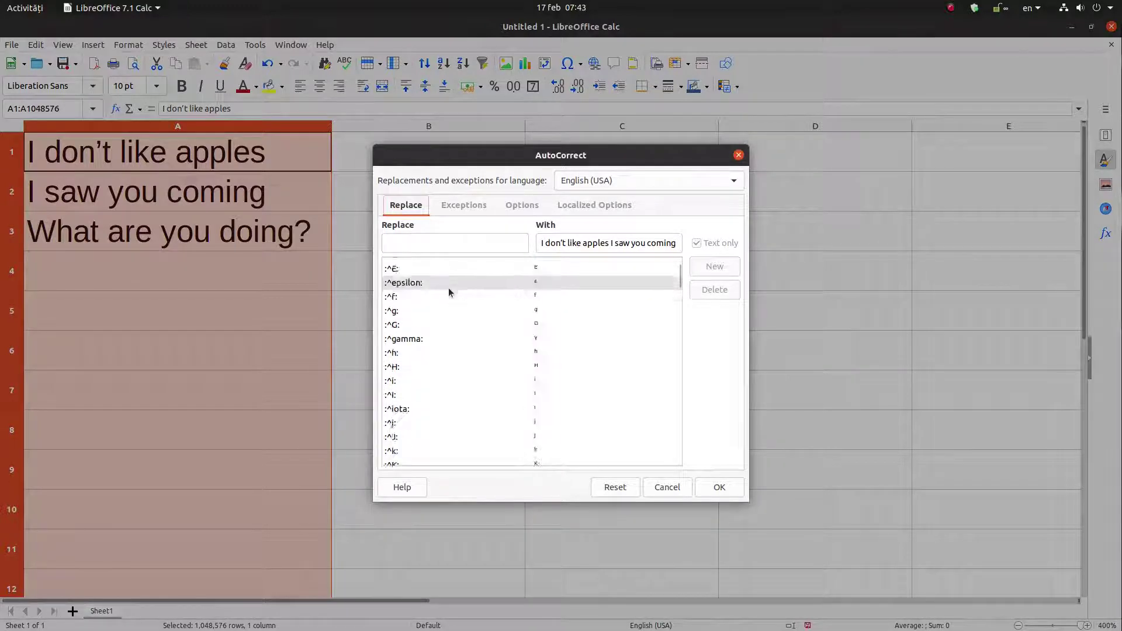
scroll(471, 355, down, 10)
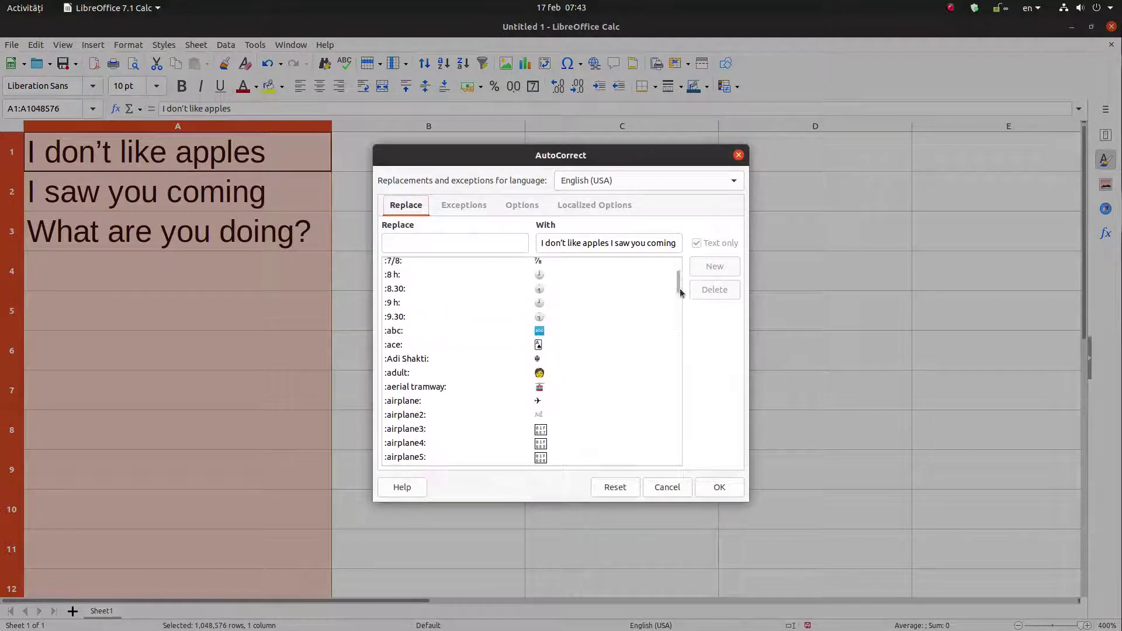
scroll(664, 295, down, 10)
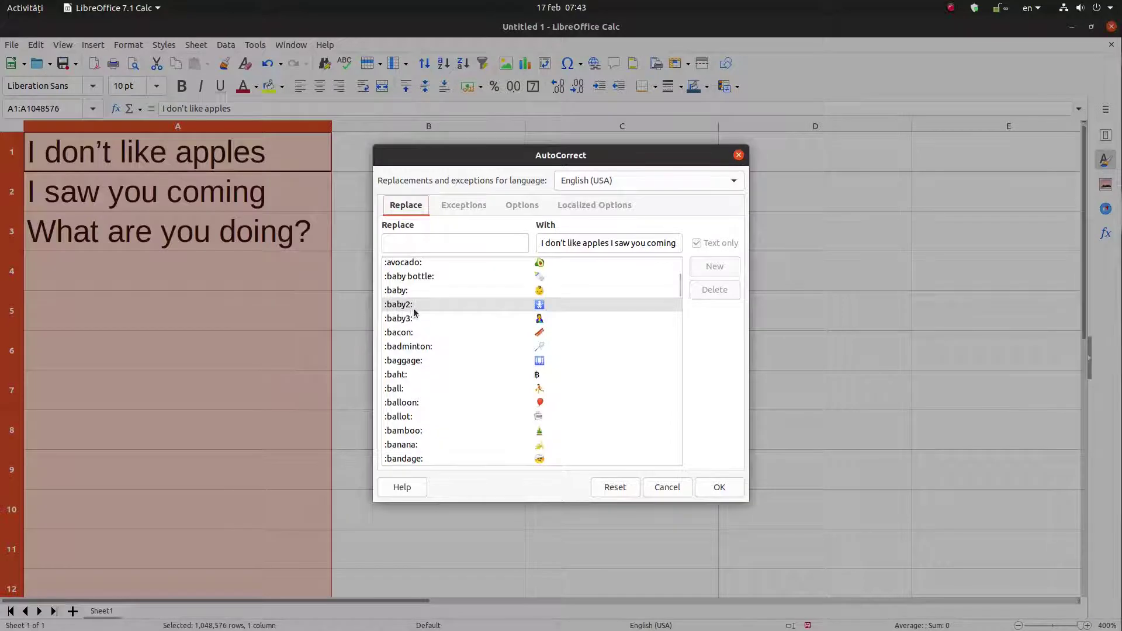
click(677, 485)
- Enter the :baby2: shortcut in A4 so AutoCorrect turns it into a baby emoji
click(121, 281)
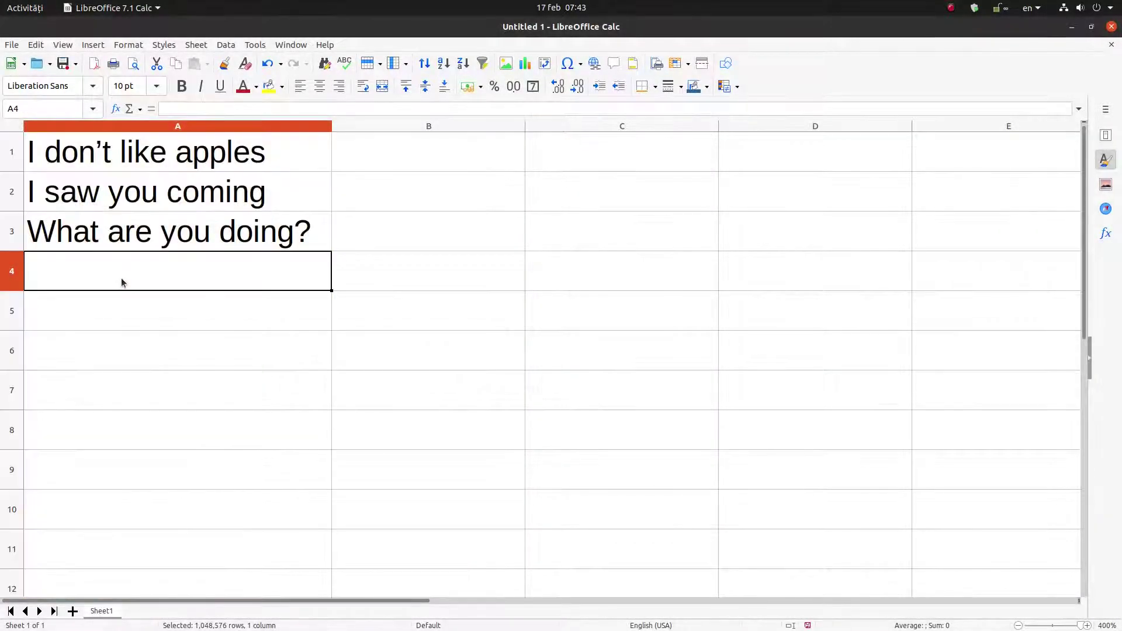
text(:bab)
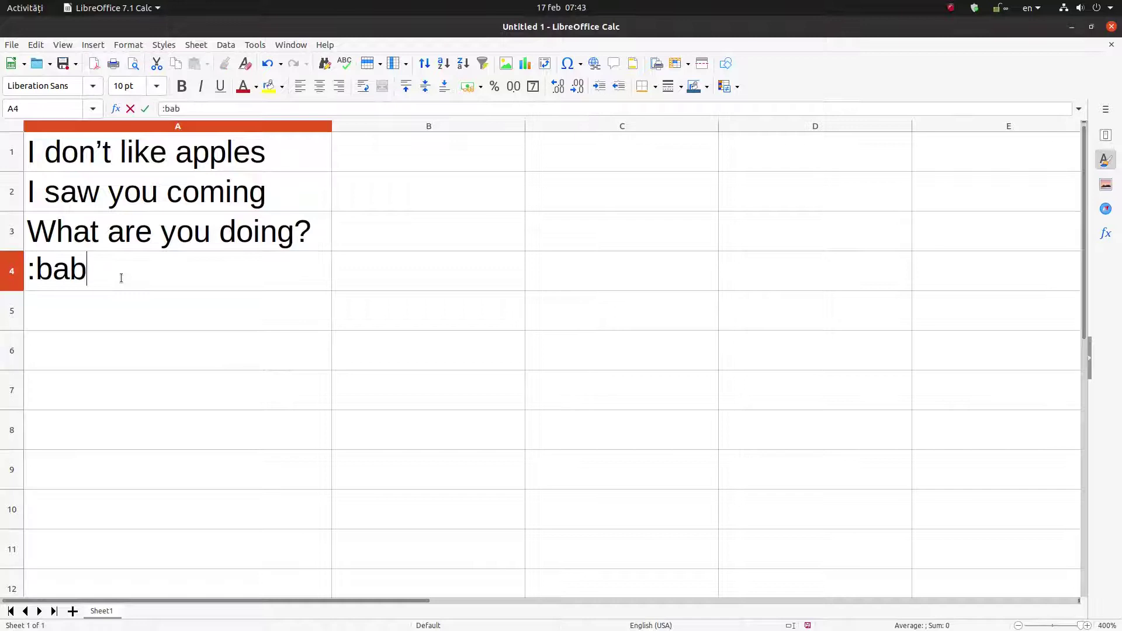
text(y2:)
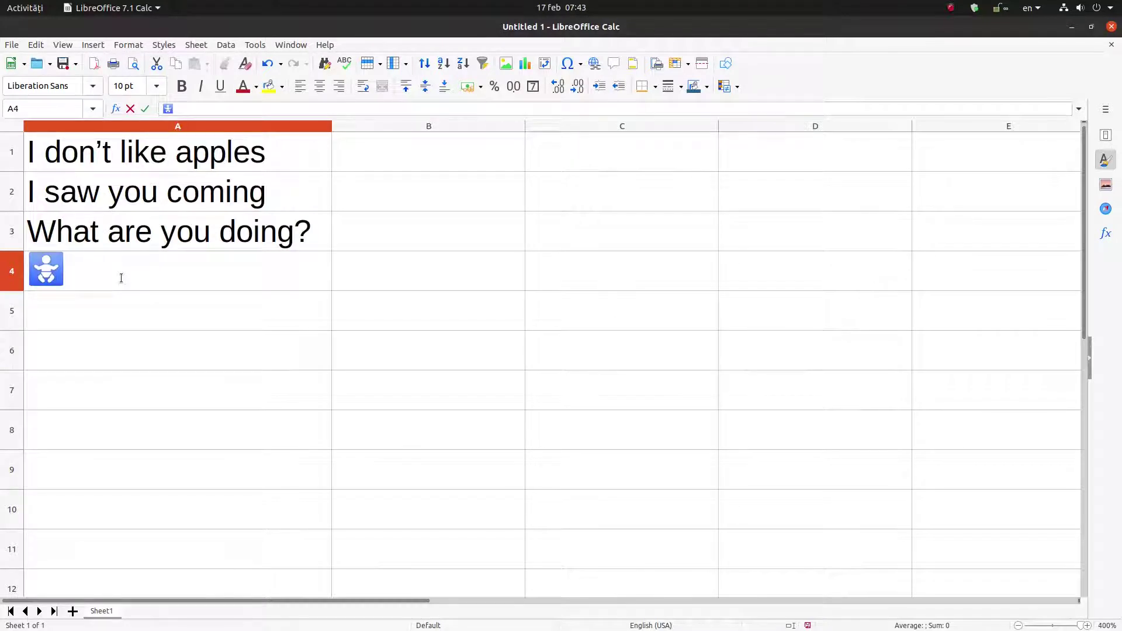
key(Return)
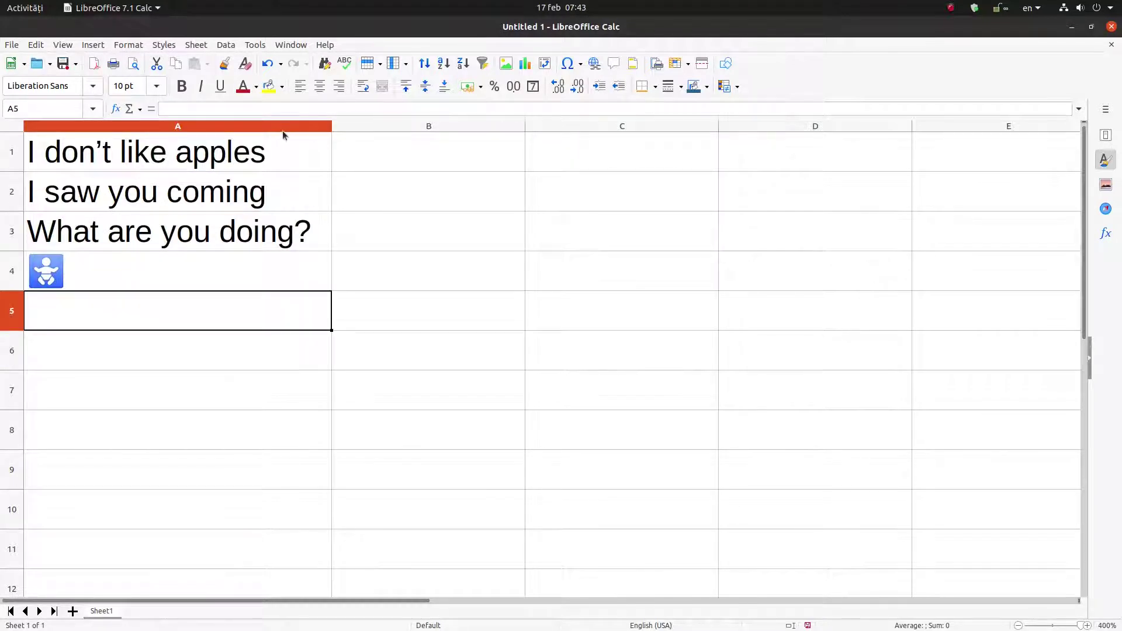
click(255, 45)
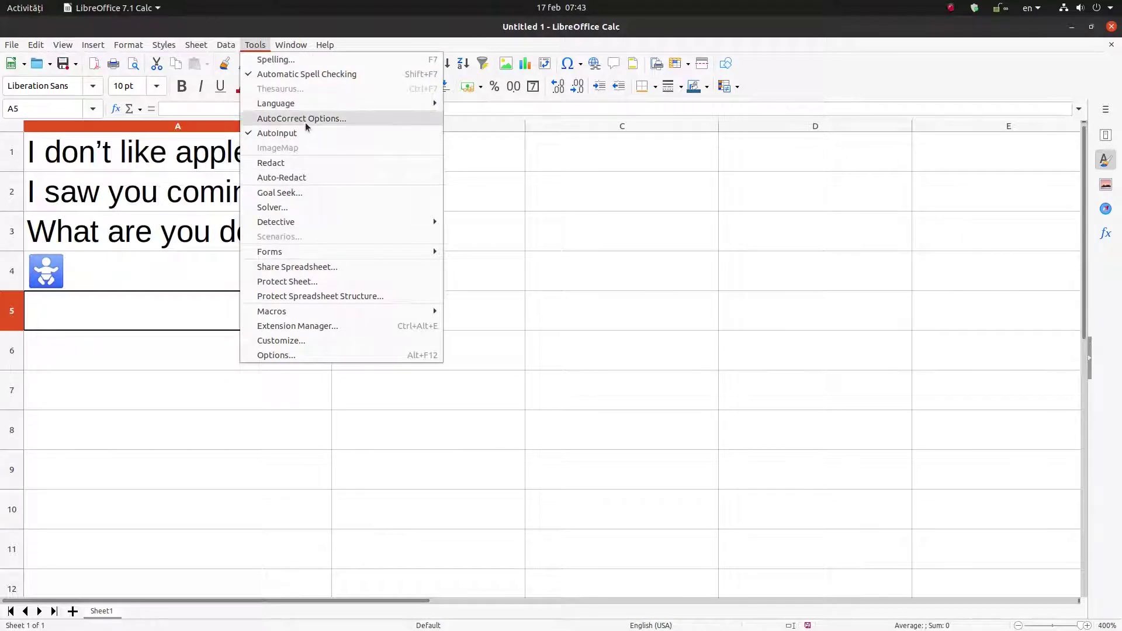
click(327, 118)
scroll(500, 328, down, 3)
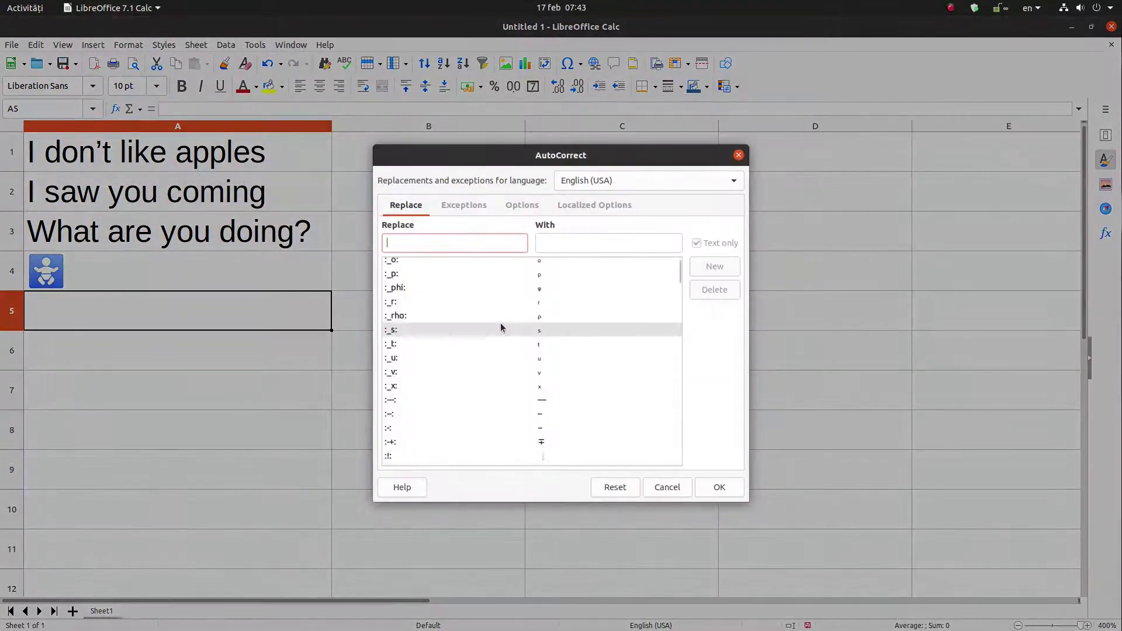
scroll(501, 328, down, 10)
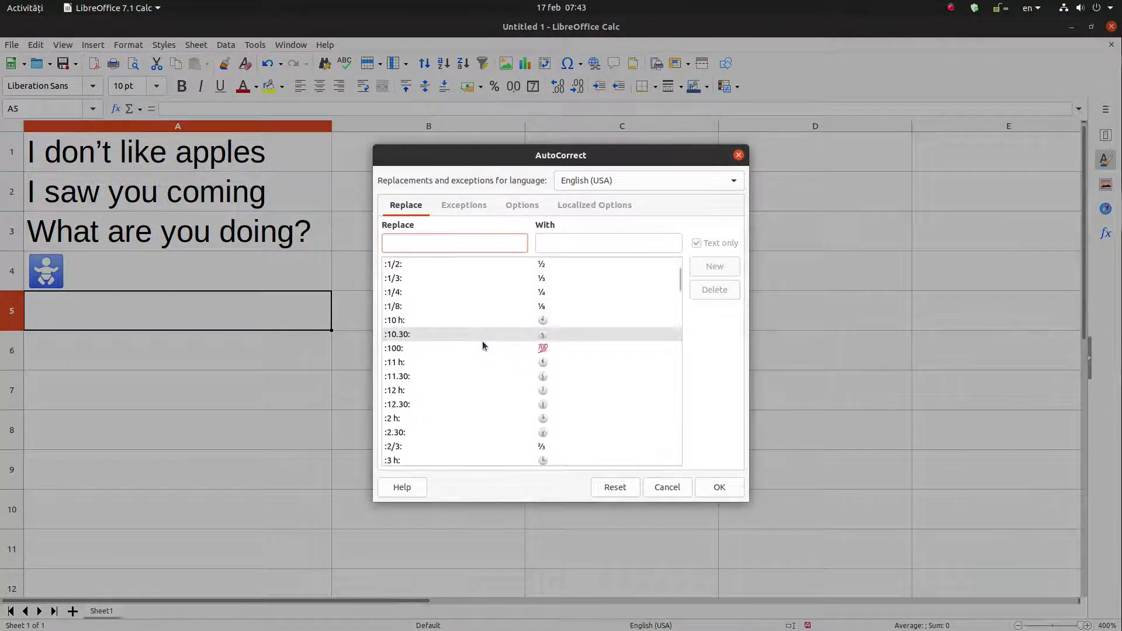
scroll(482, 342, down, 5)
scroll(482, 340, up, 5)
scroll(481, 338, down, 3)
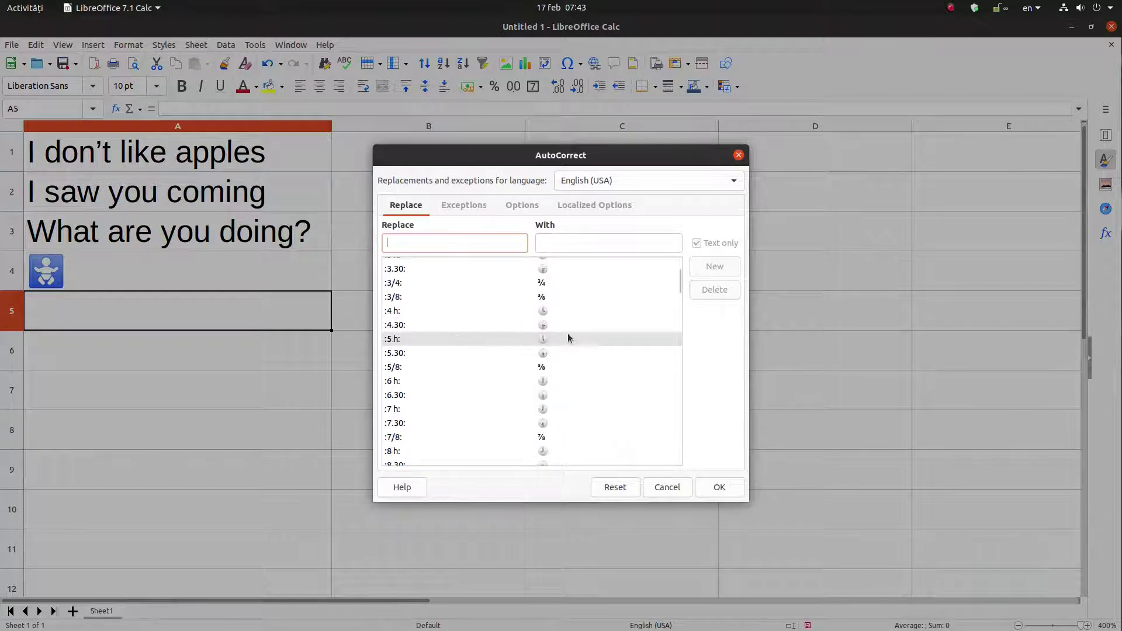
scroll(409, 341, down, 5)
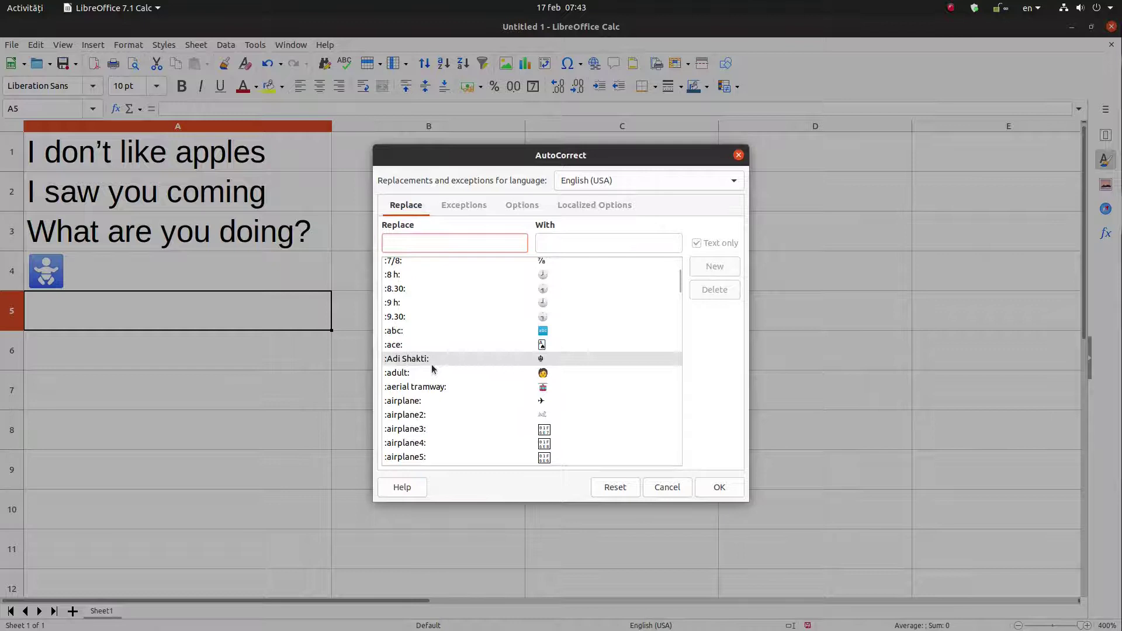
scroll(559, 345, down, 7)
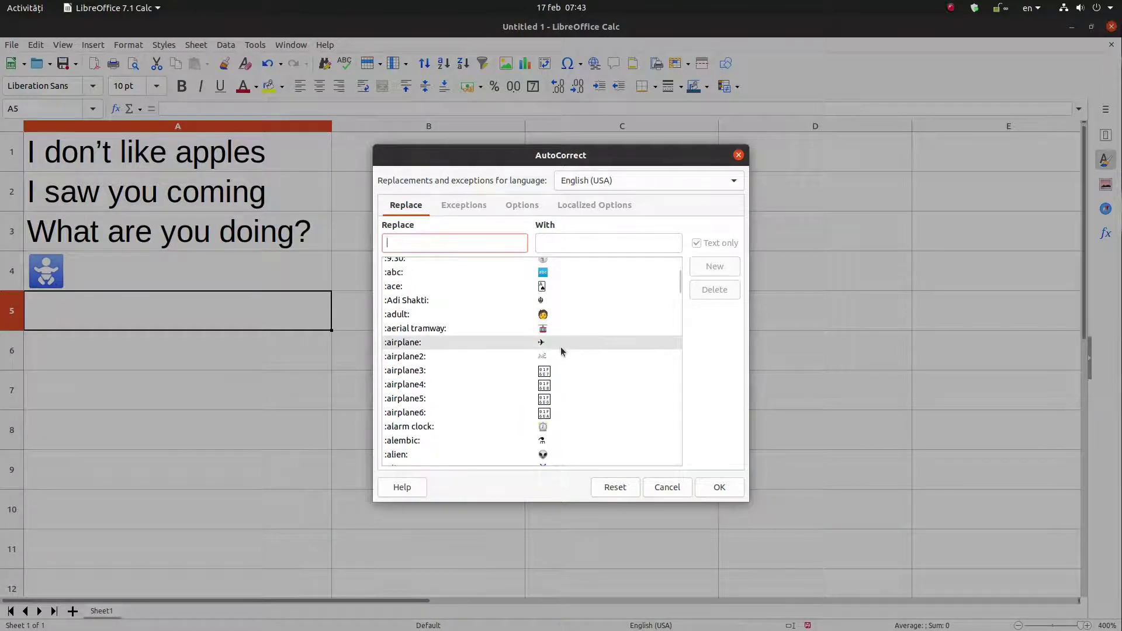
scroll(559, 348, down, 12)
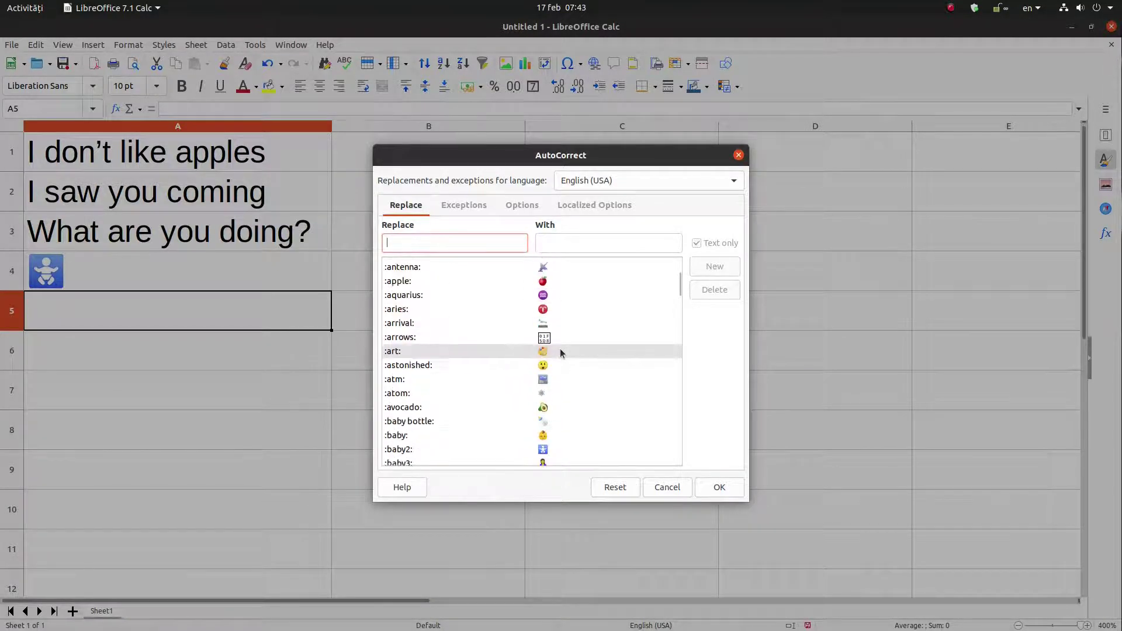
scroll(560, 348, down, 20)
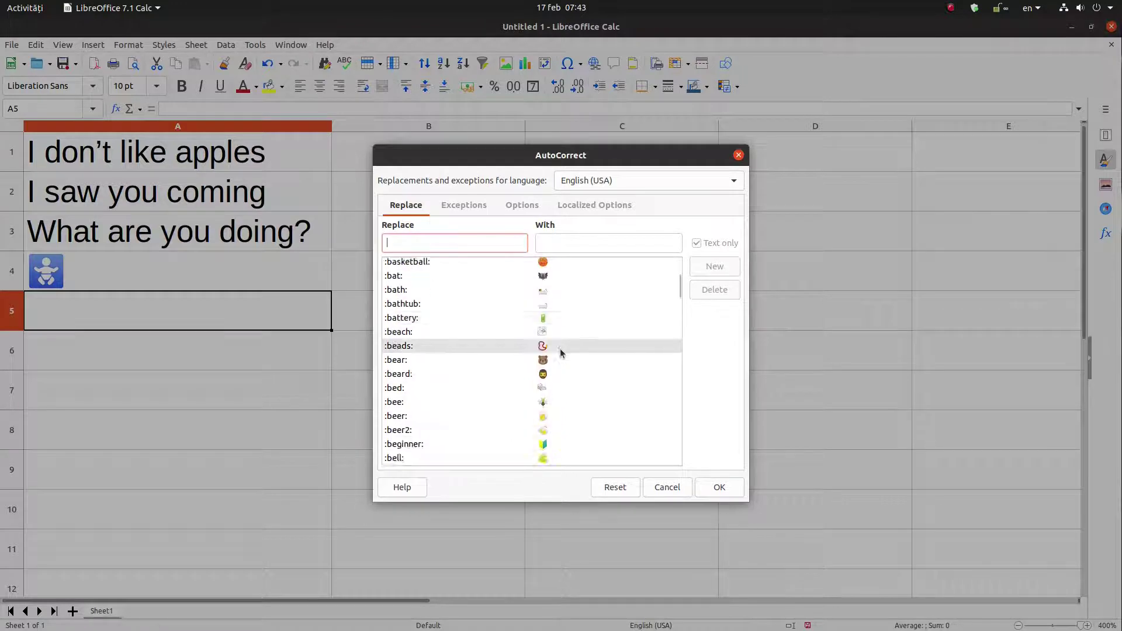
scroll(560, 347, down, 5)
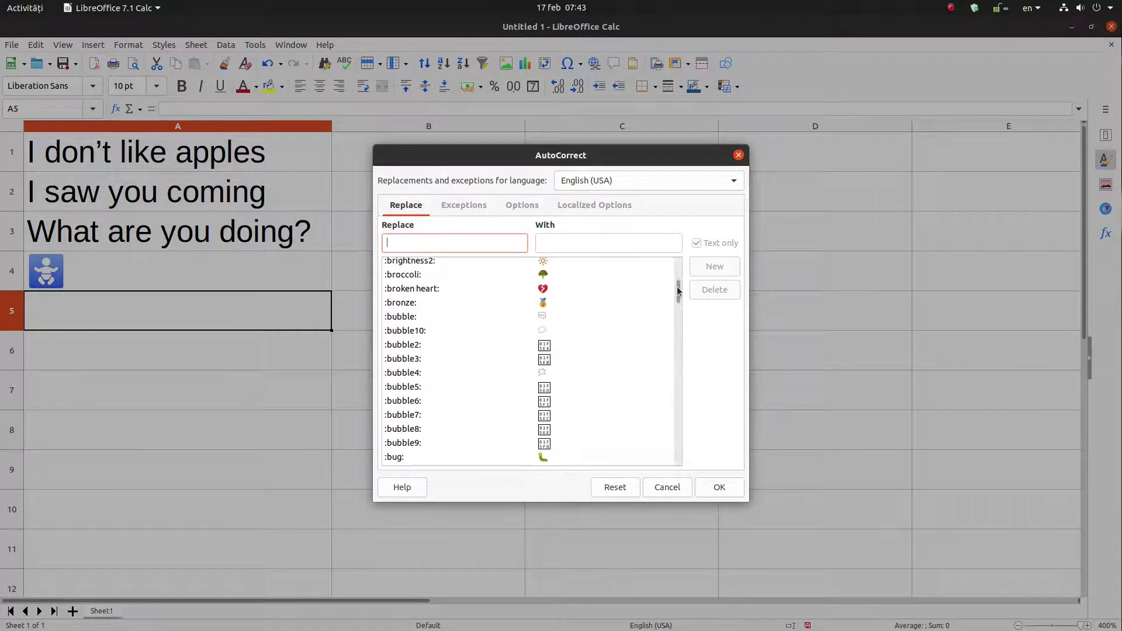
drag(679, 306, 684, 403)
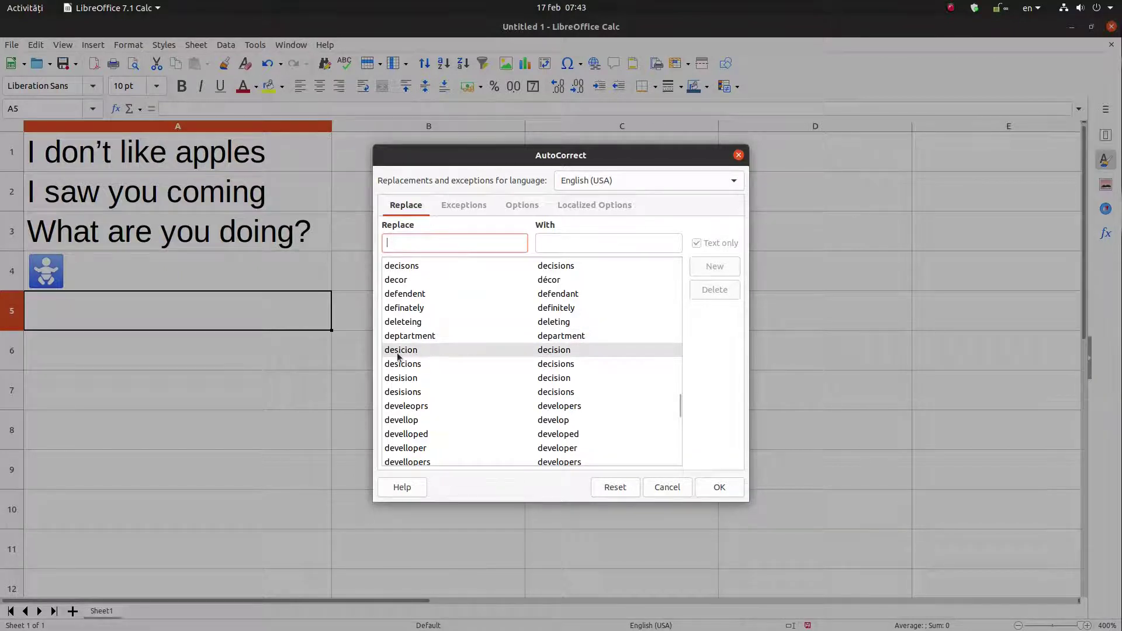
scroll(480, 377, down, 3)
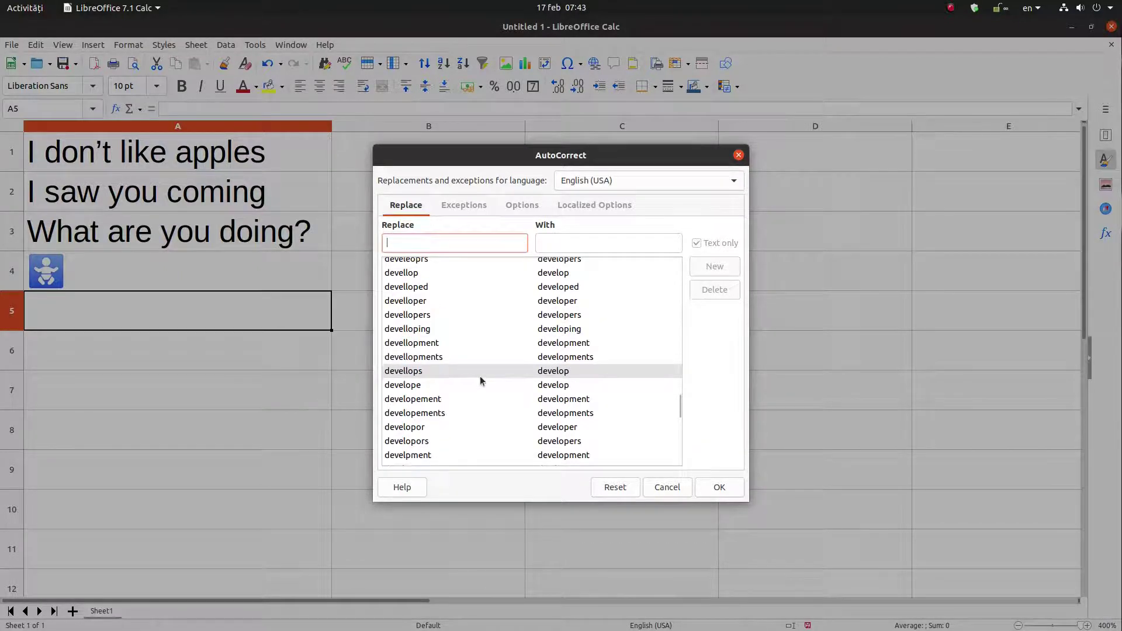
scroll(478, 377, down, 3)
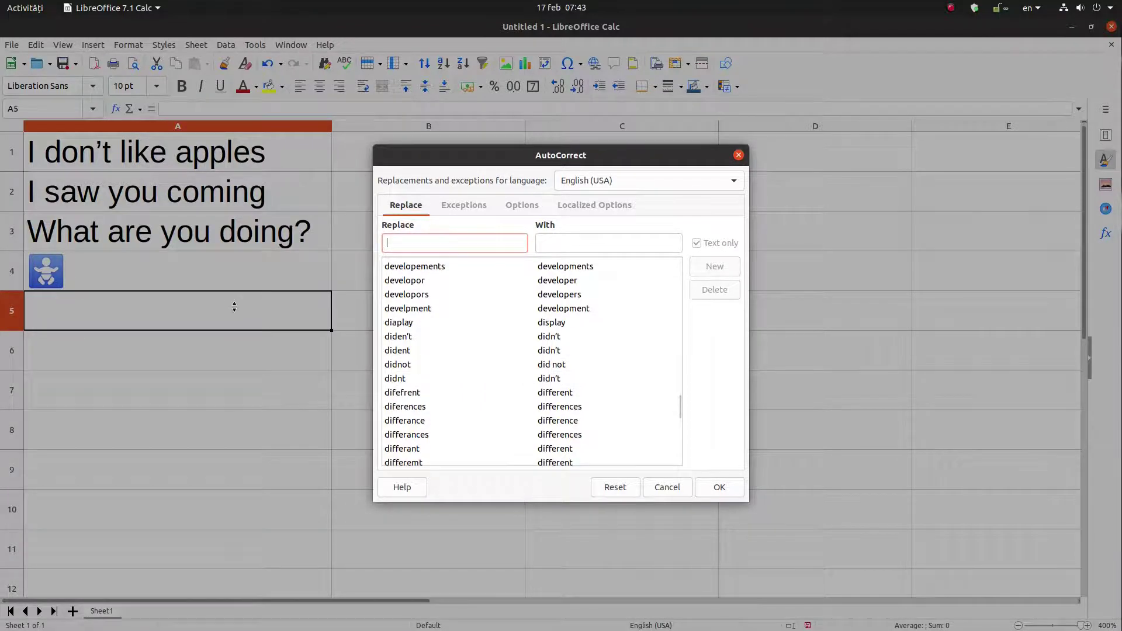
- Cancel AutoCorrect settings and type "didnot" in A5 so it becomes "did not"
click(653, 491)
text(di)
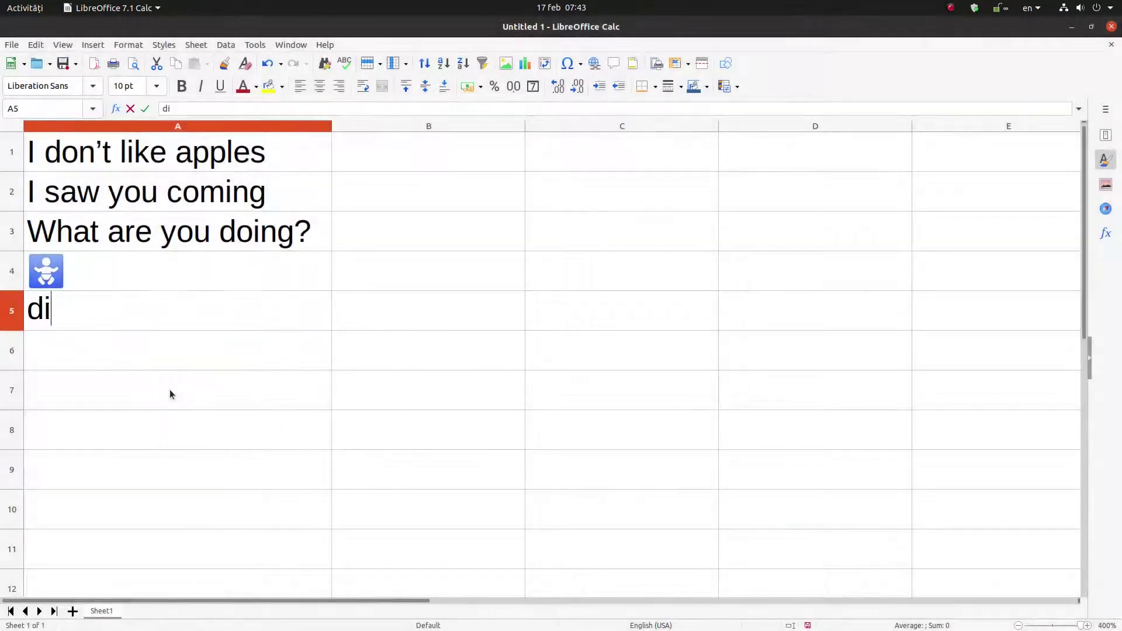
text(dnot)
key(Return)
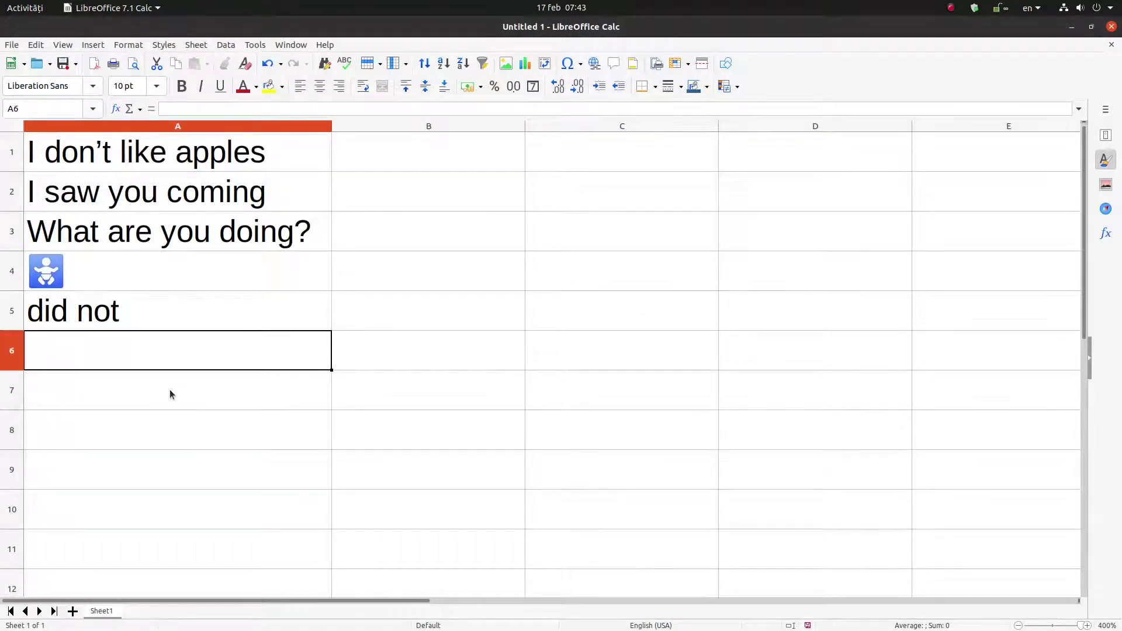
key(Up)
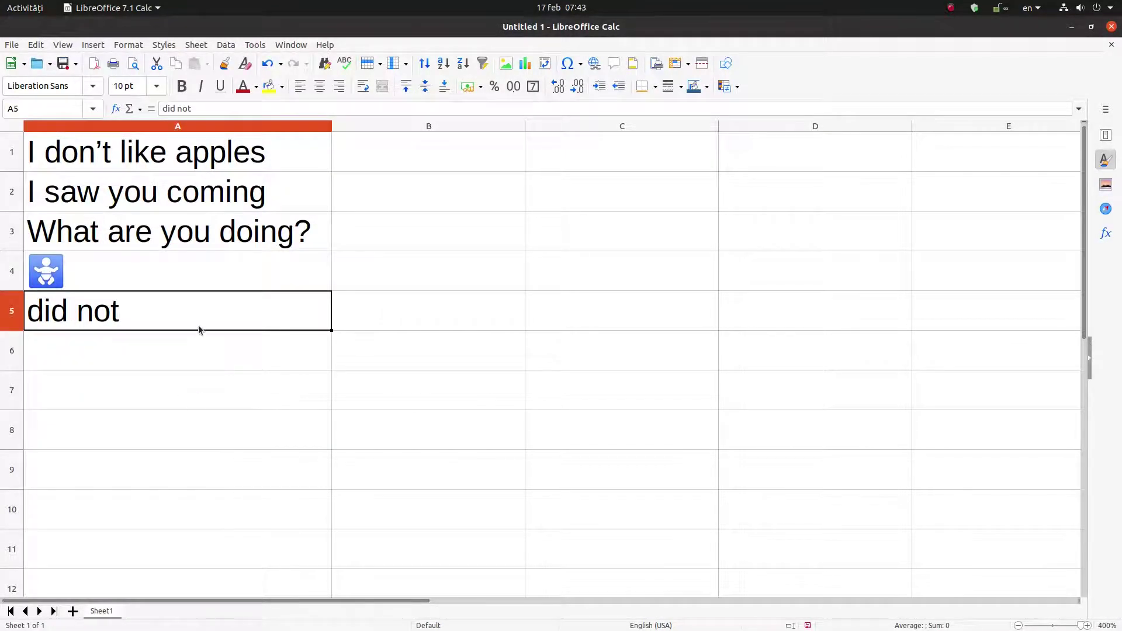
click(262, 46)
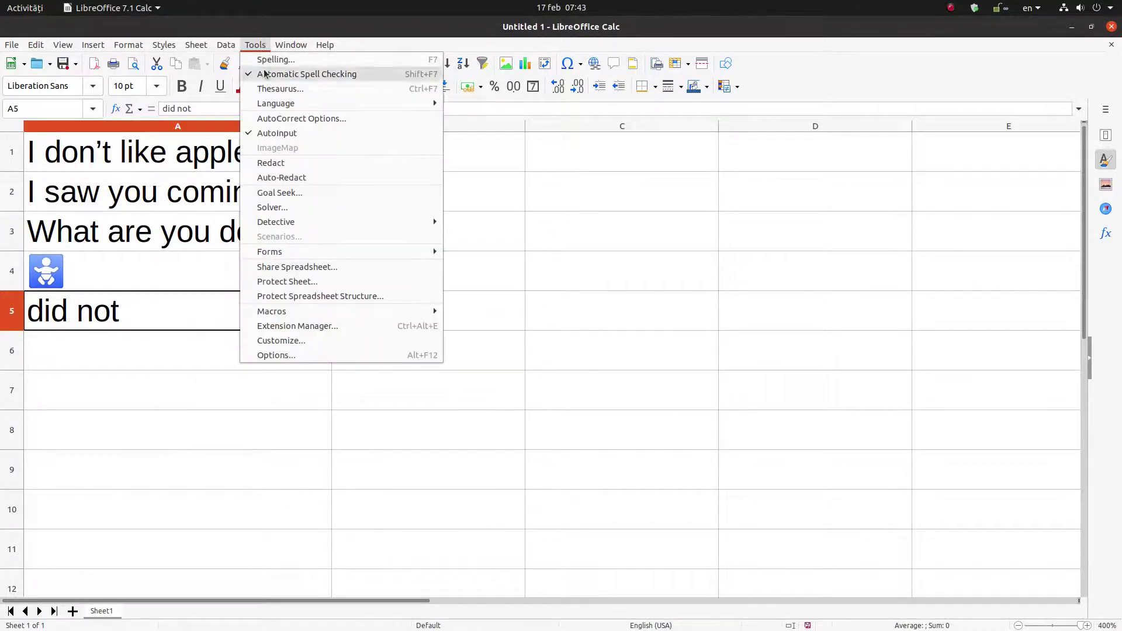
click(270, 117)
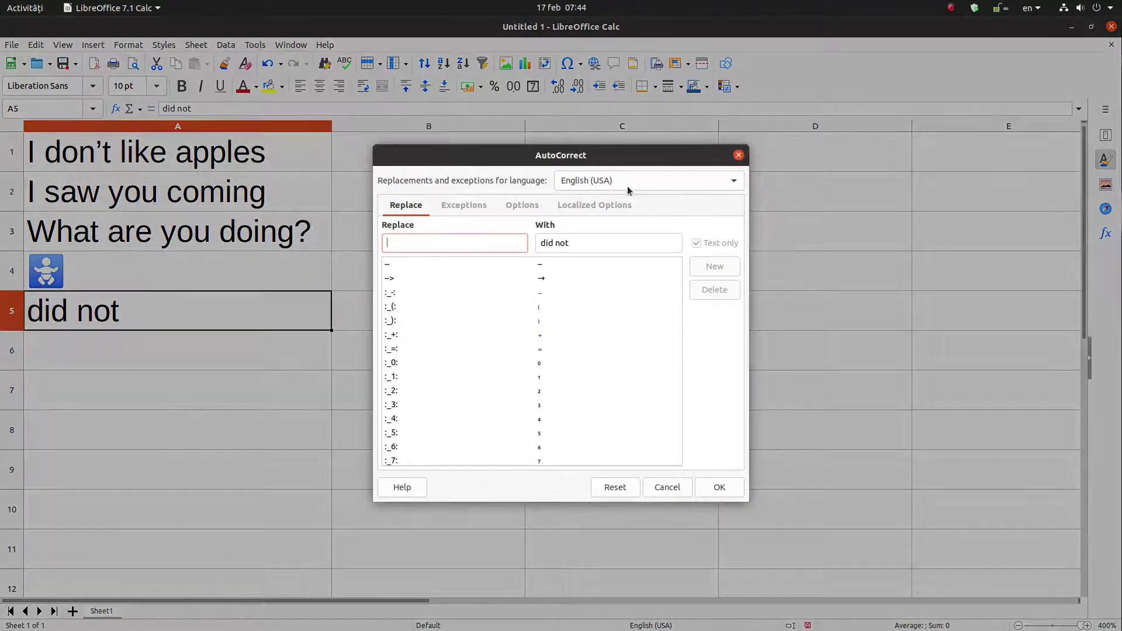
click(626, 185)
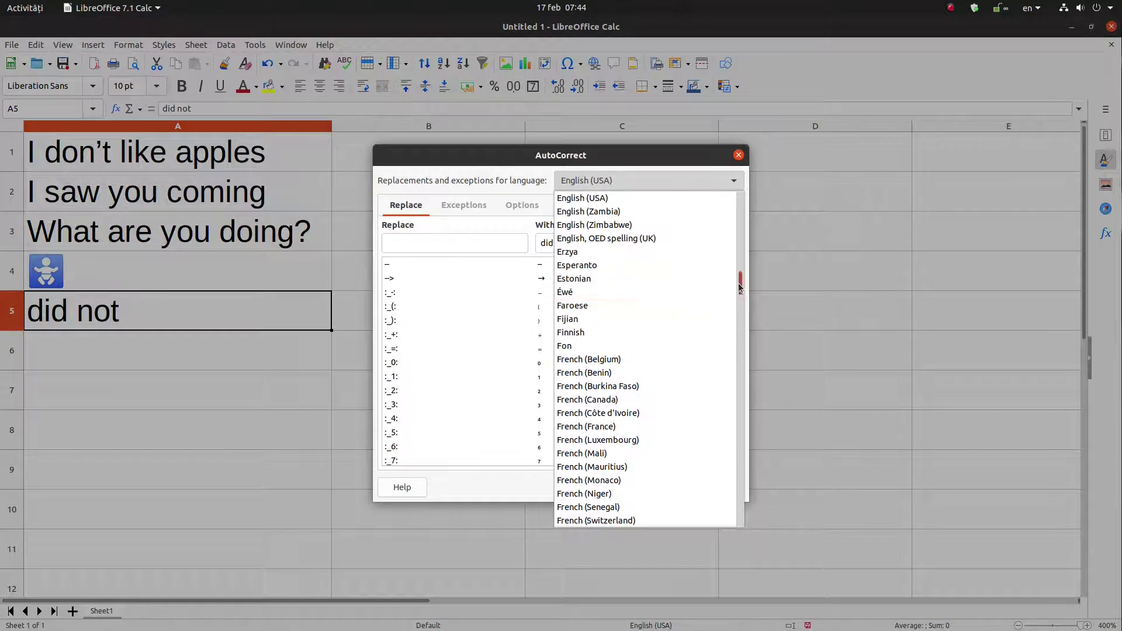
mouse_move(738, 283)
mouse_down()
mouse_move(734, 422)
mouse_move(737, 299)
mouse_up()
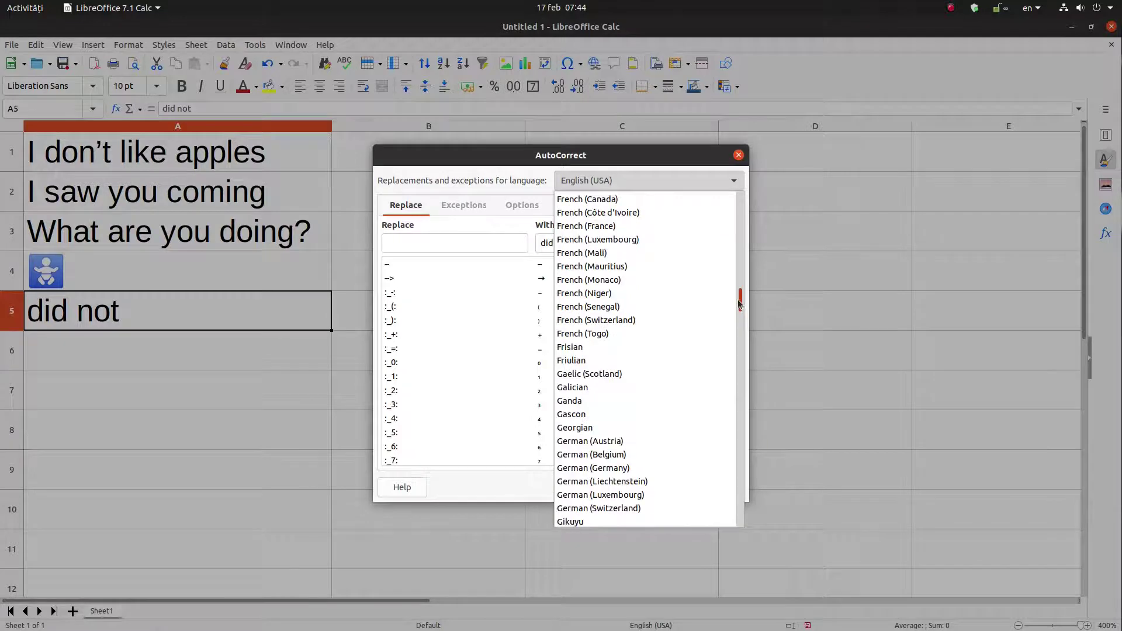
click(739, 156)
- Cancel the AutoCorrect dialog and show About LibreOffice with version 7.1.0.3
click(680, 483)
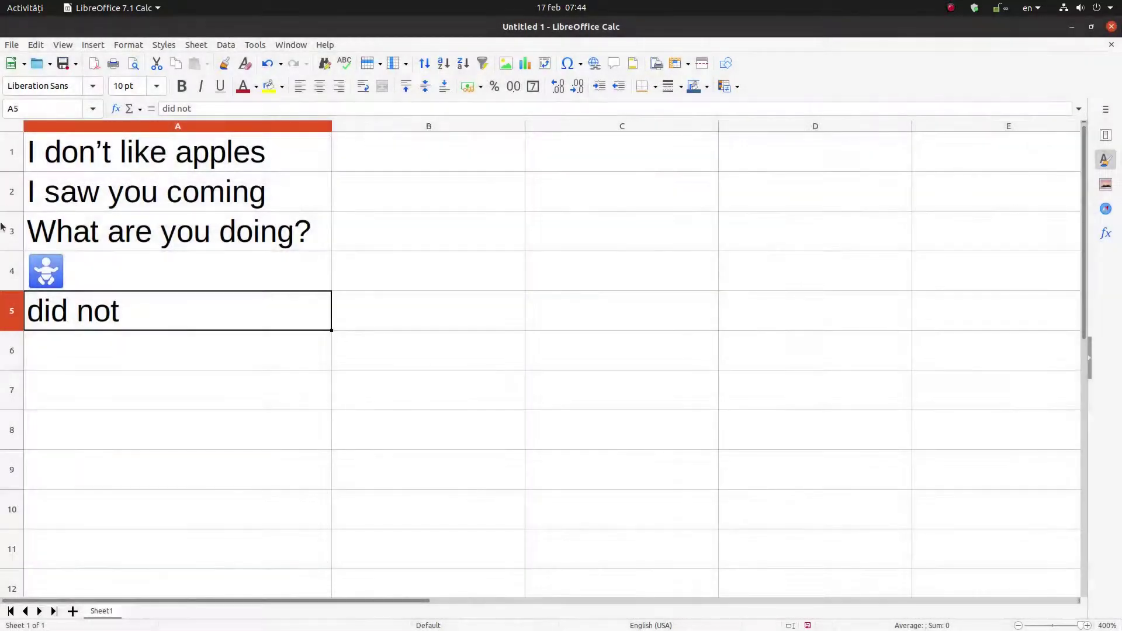
click(176, 240)
click(211, 203)
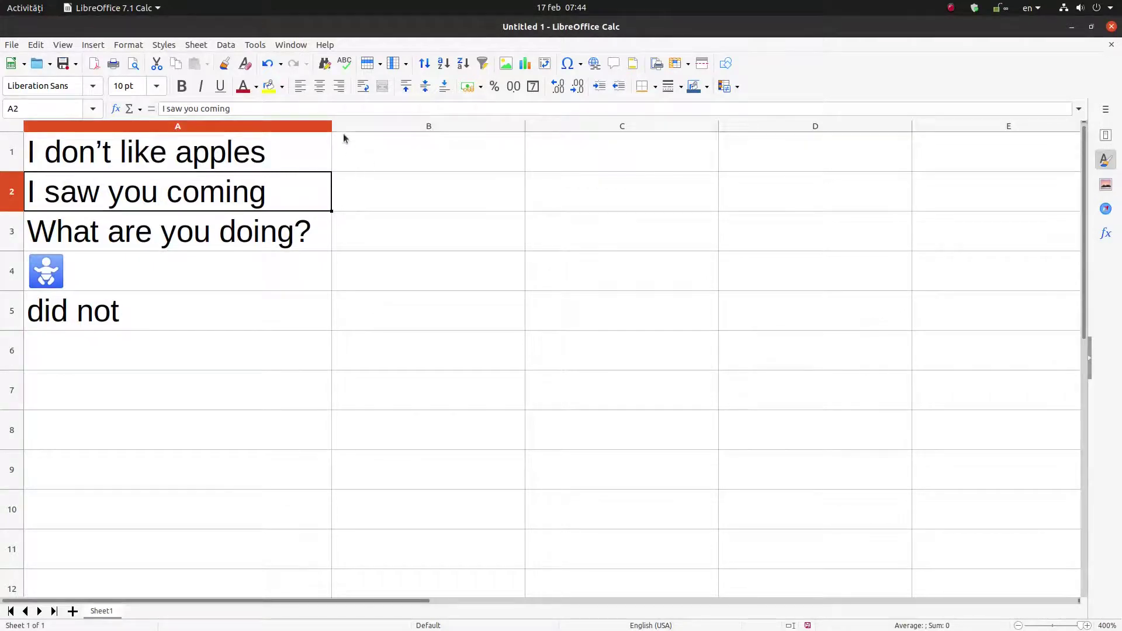
click(325, 45)
click(365, 227)
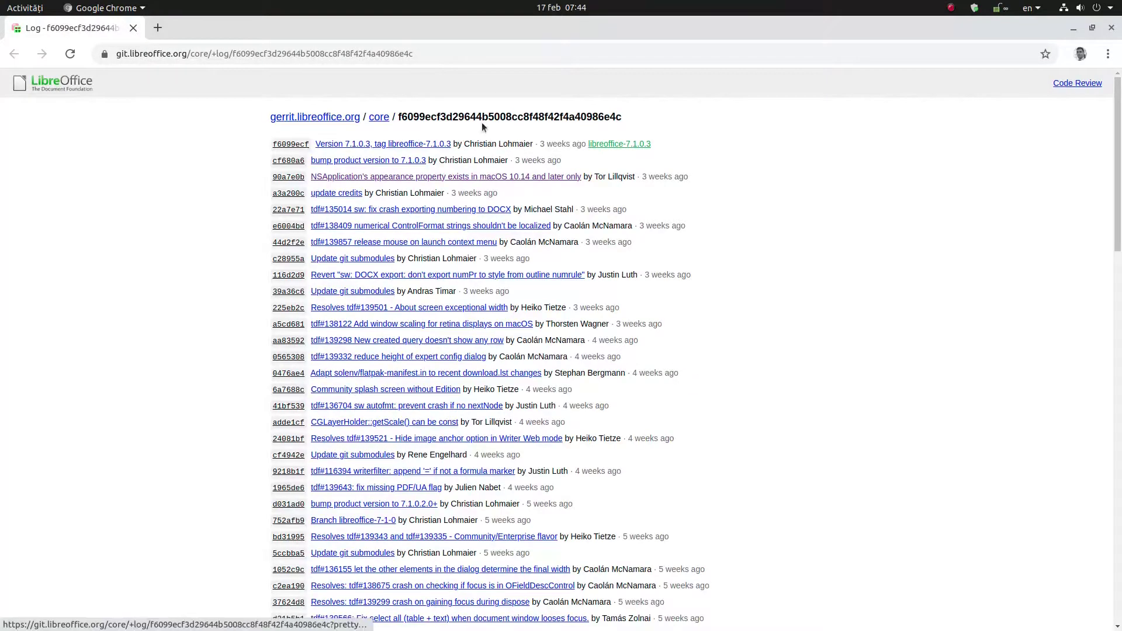
- Scroll through the LibreOffice core commit log and load the next page of older commits
scroll(535, 267, down, 6)
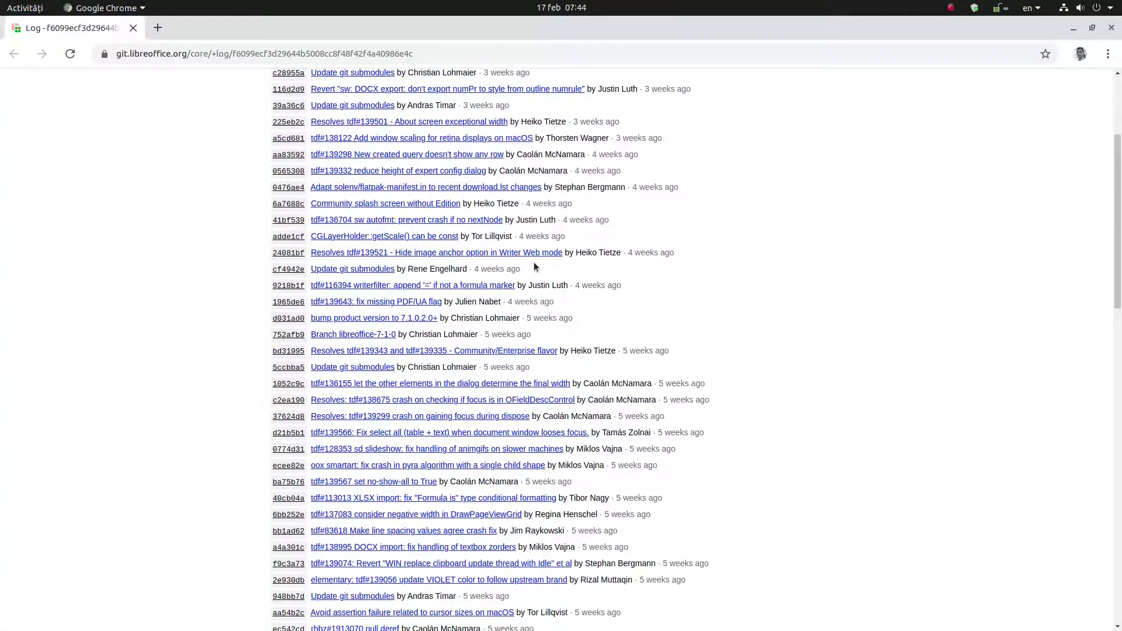
scroll(438, 279, down, 11)
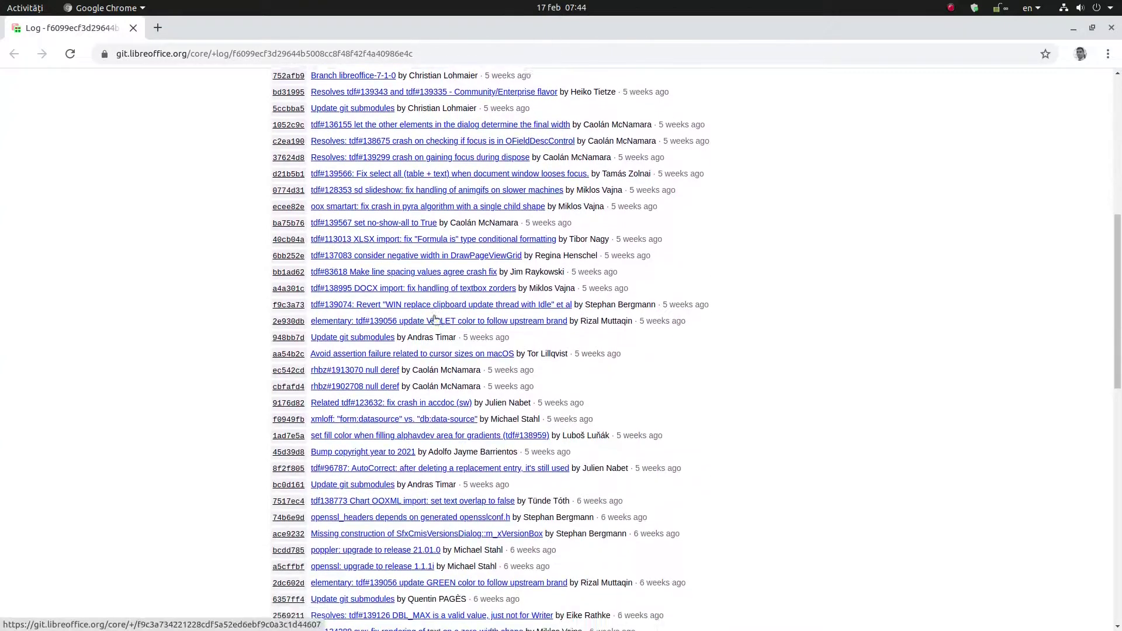
scroll(435, 321, down, 10)
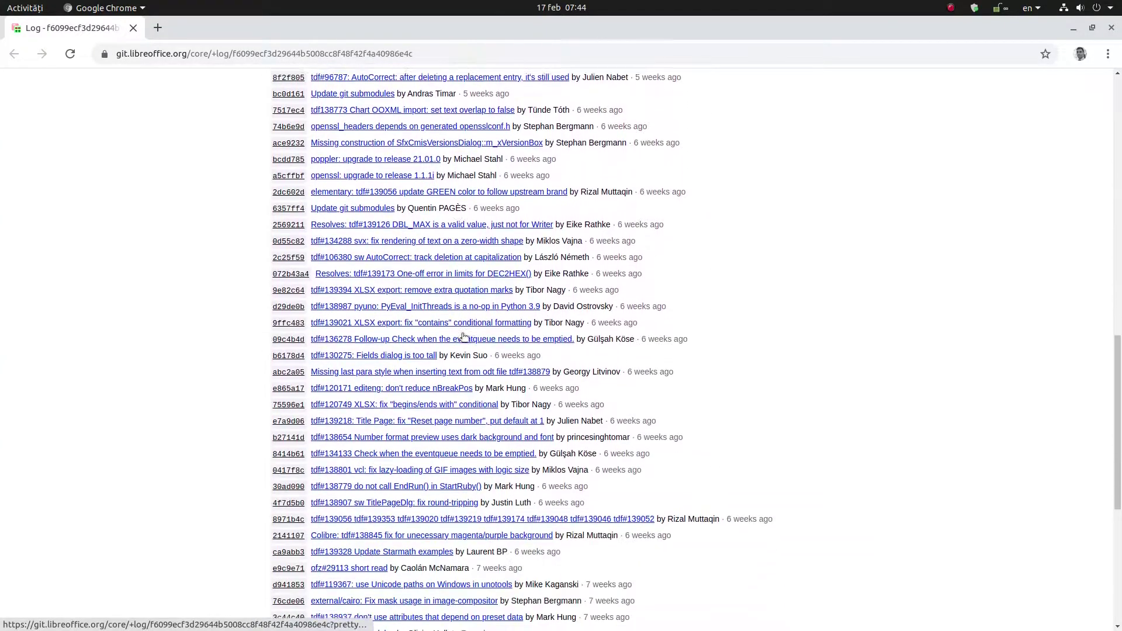
scroll(588, 223, down, 7)
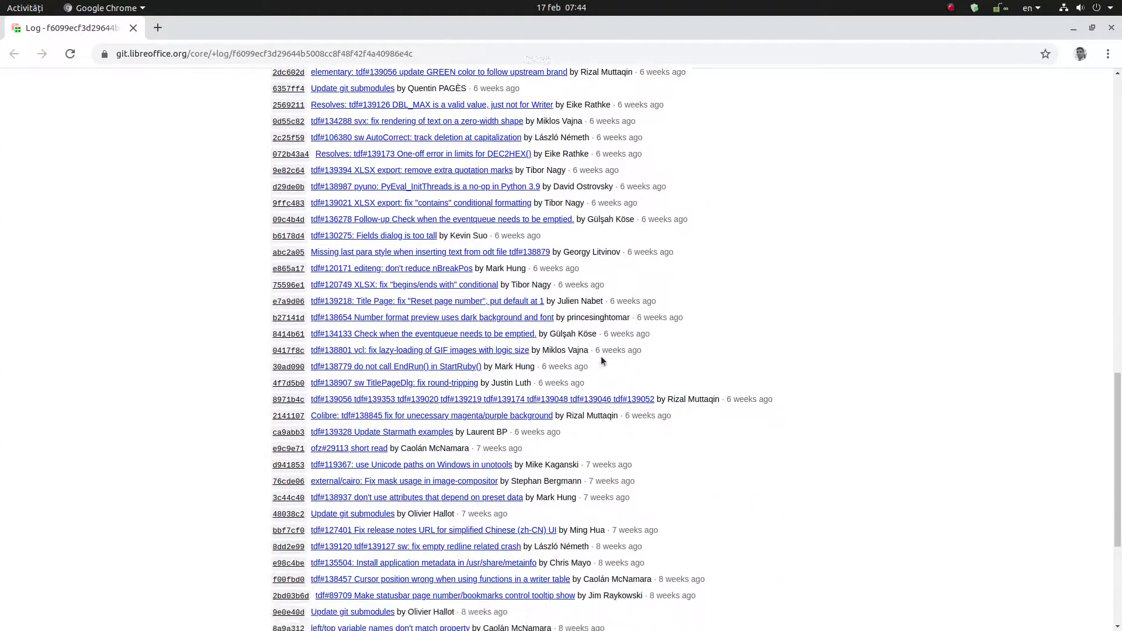
scroll(549, 318, down, 5)
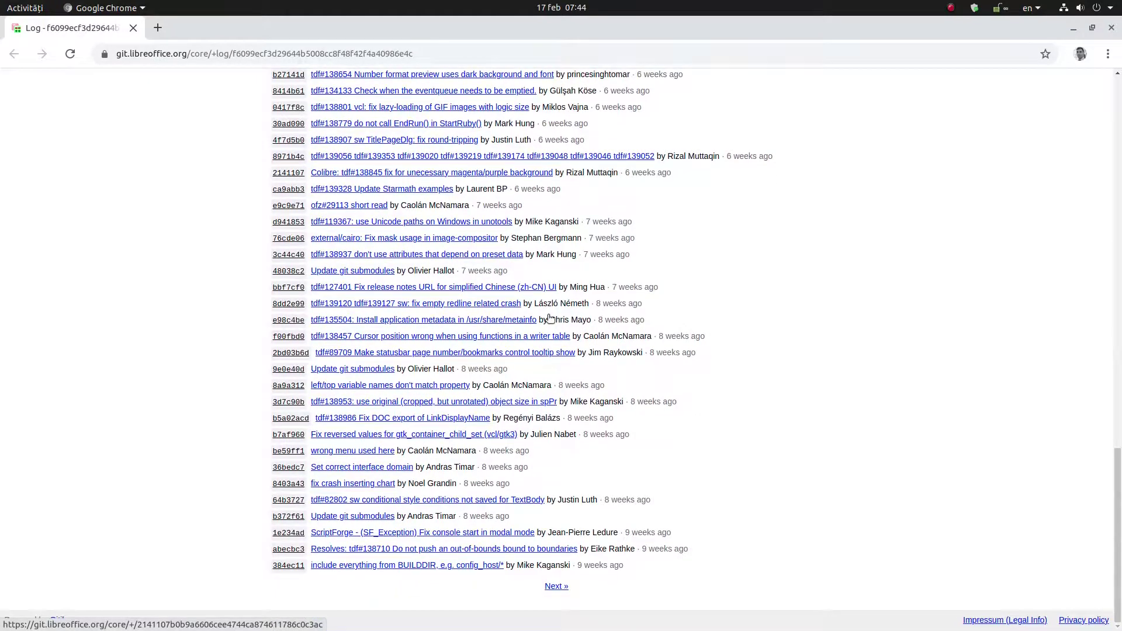
click(556, 586)
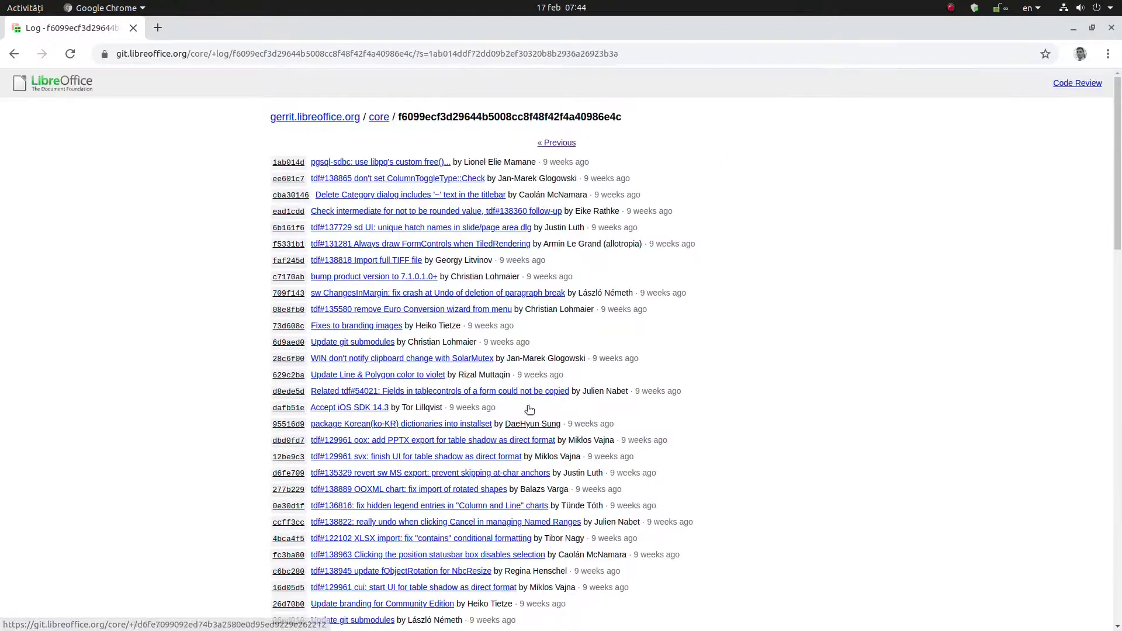
scroll(529, 409, down, 8)
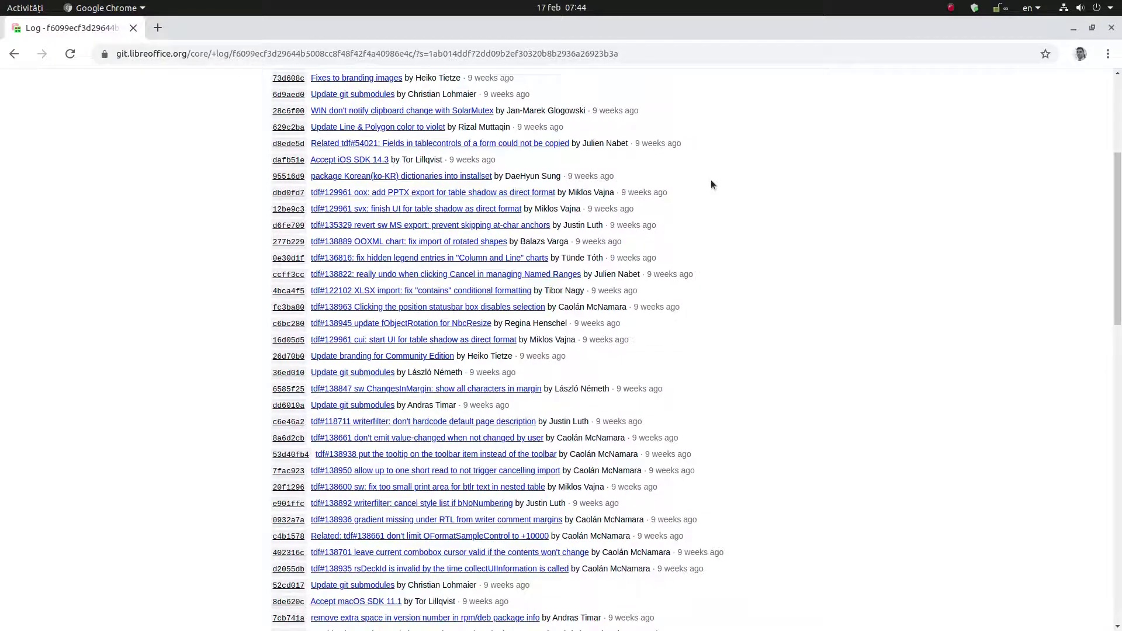